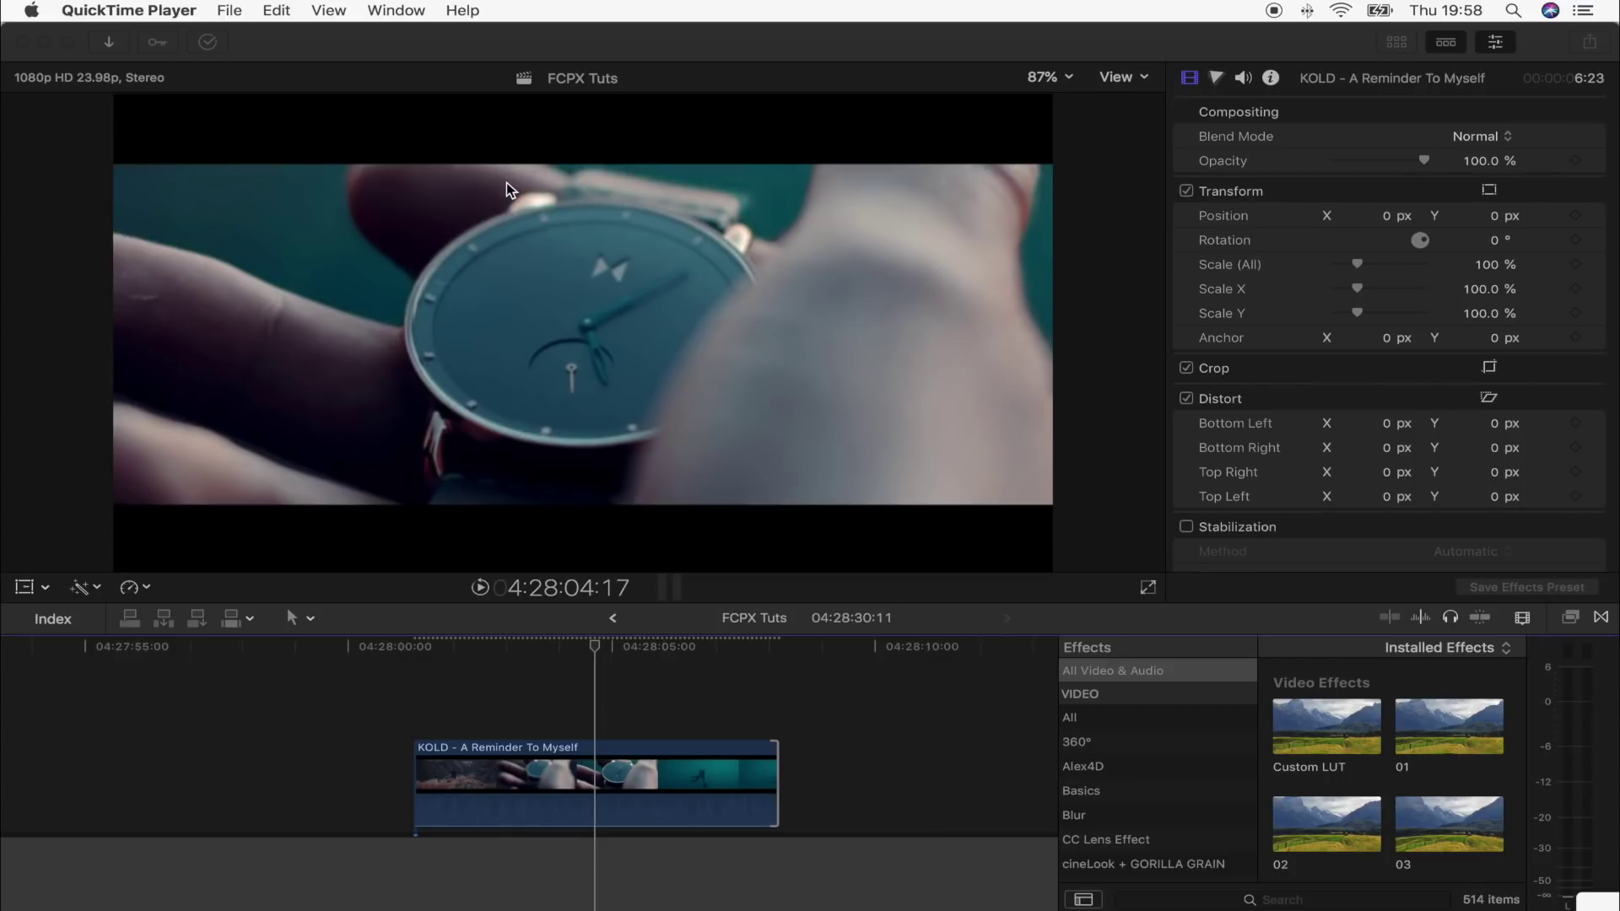
- Apply the Draw Mask effect to the KOLD clip with the playhead at 04:28:05:12, where the hand partly covers the frame
{"action": "left_click_drag", "start_coordinate": [629, 651], "coordinate": [619, 651]}
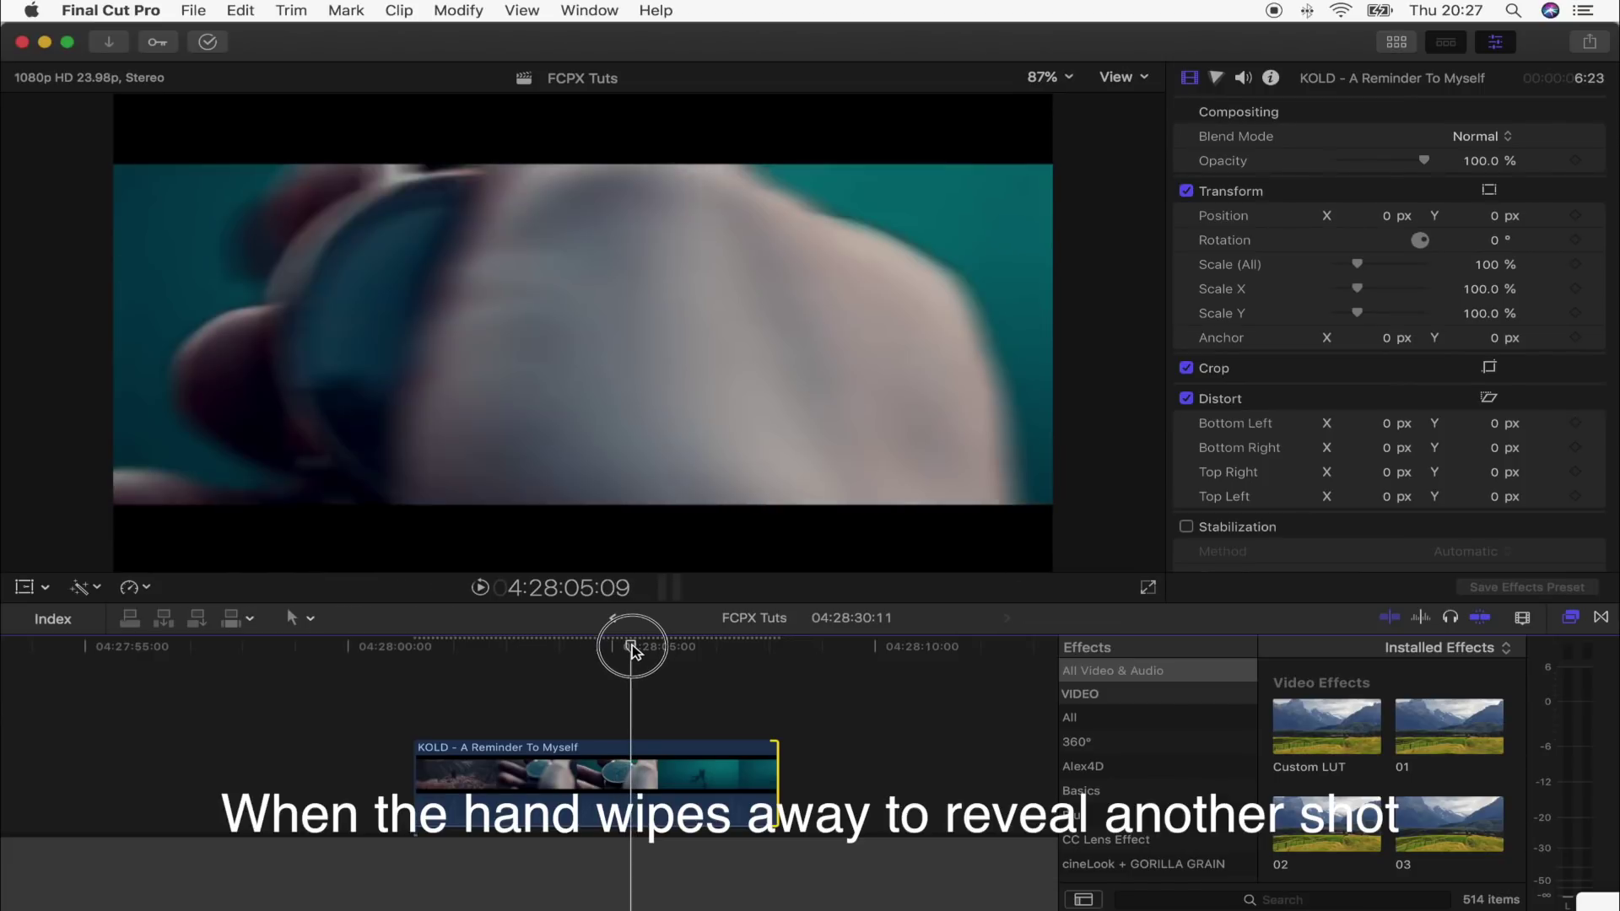
{"action": "left_click_drag", "start_coordinate": [632, 651], "coordinate": [645, 650]}
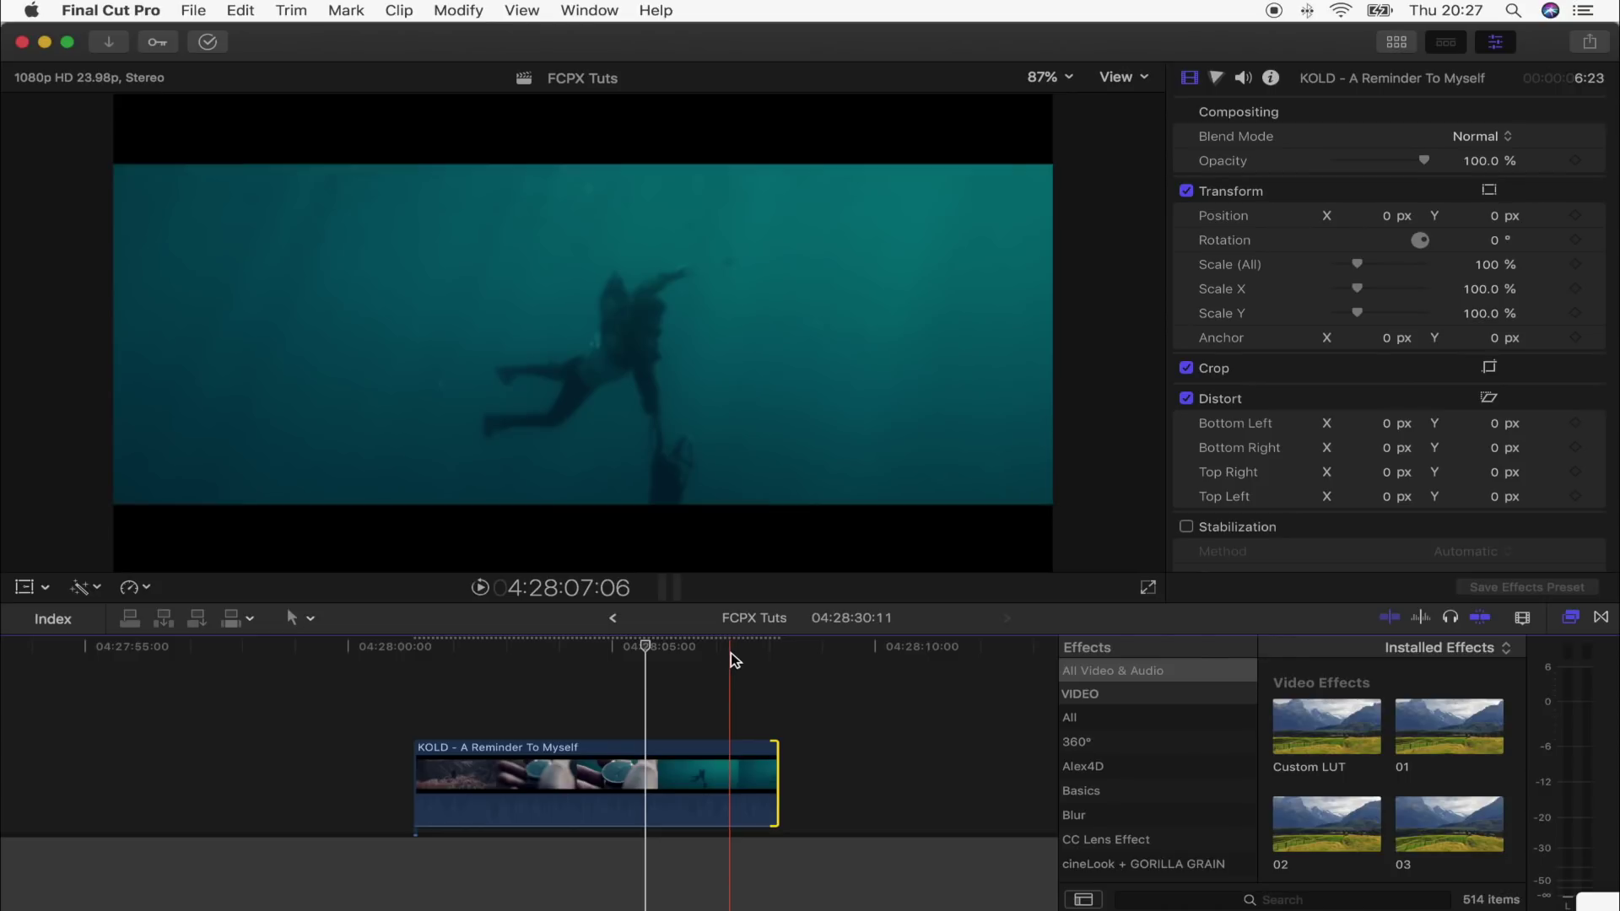
{"action": "left_click_drag", "start_coordinate": [650, 652], "coordinate": [641, 647]}
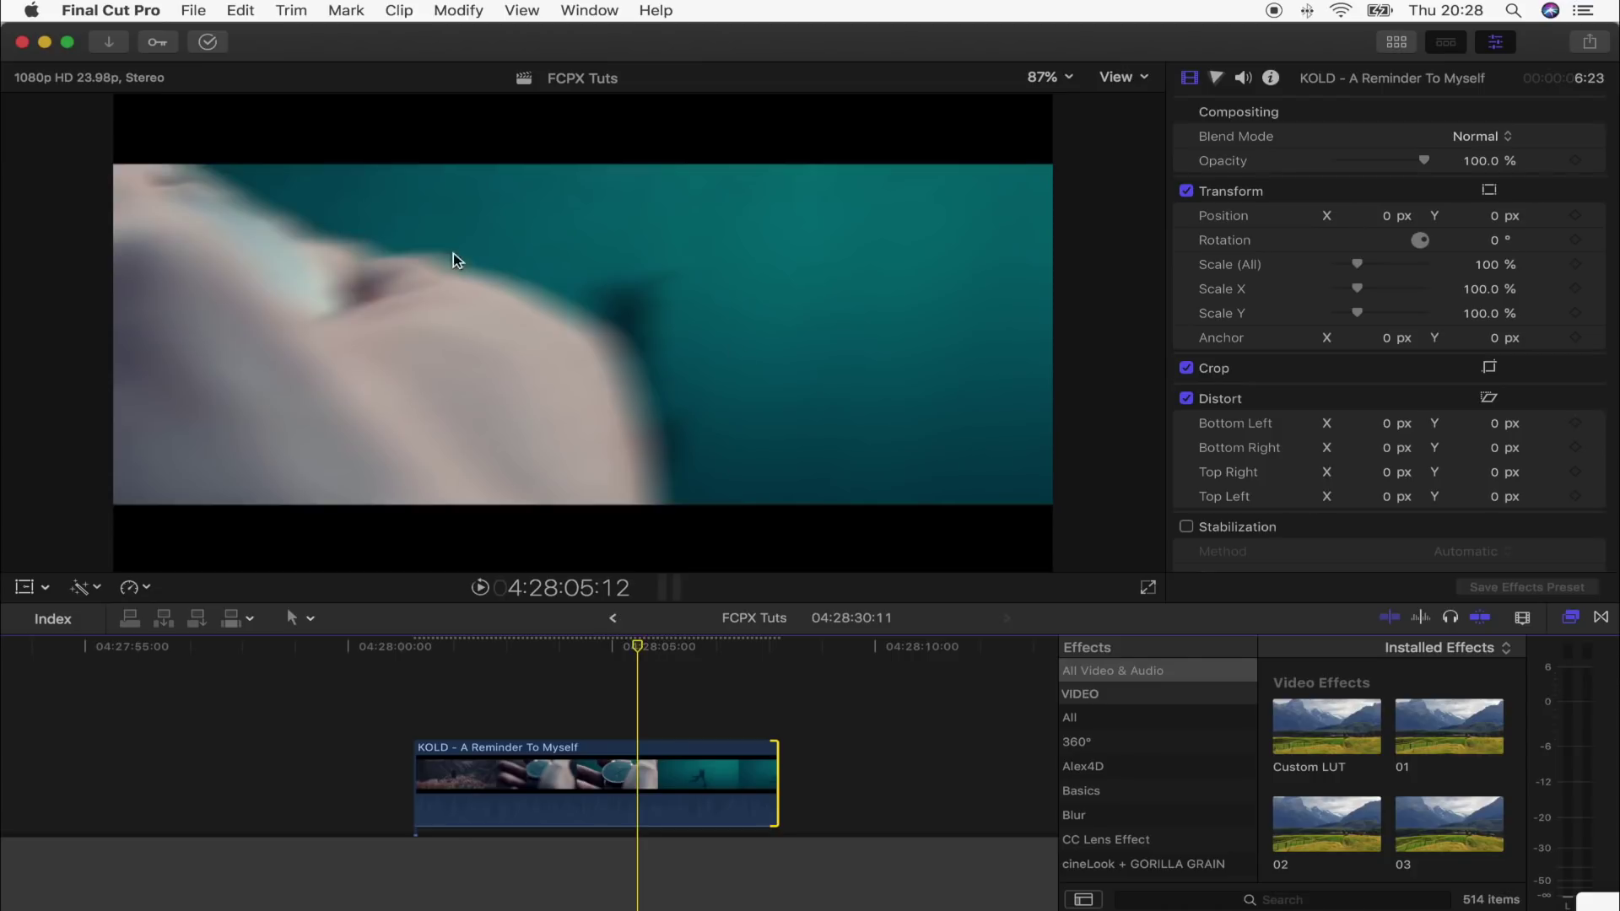
{"action": "left_click", "coordinate": [635, 770]}
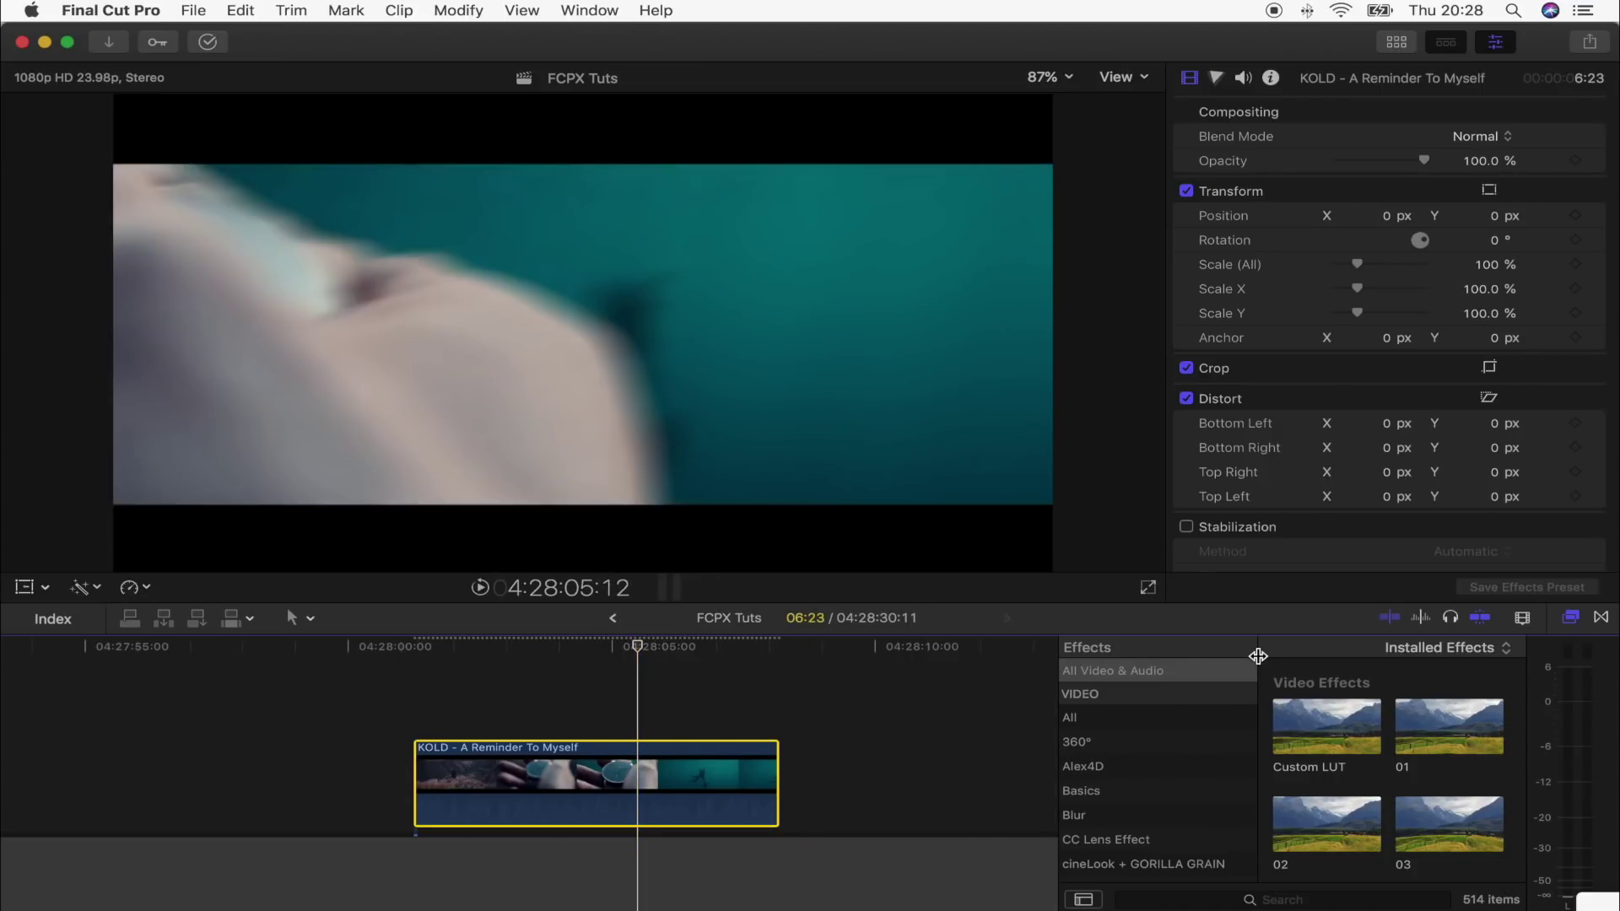
{"action": "left_click", "coordinate": [1268, 901]}
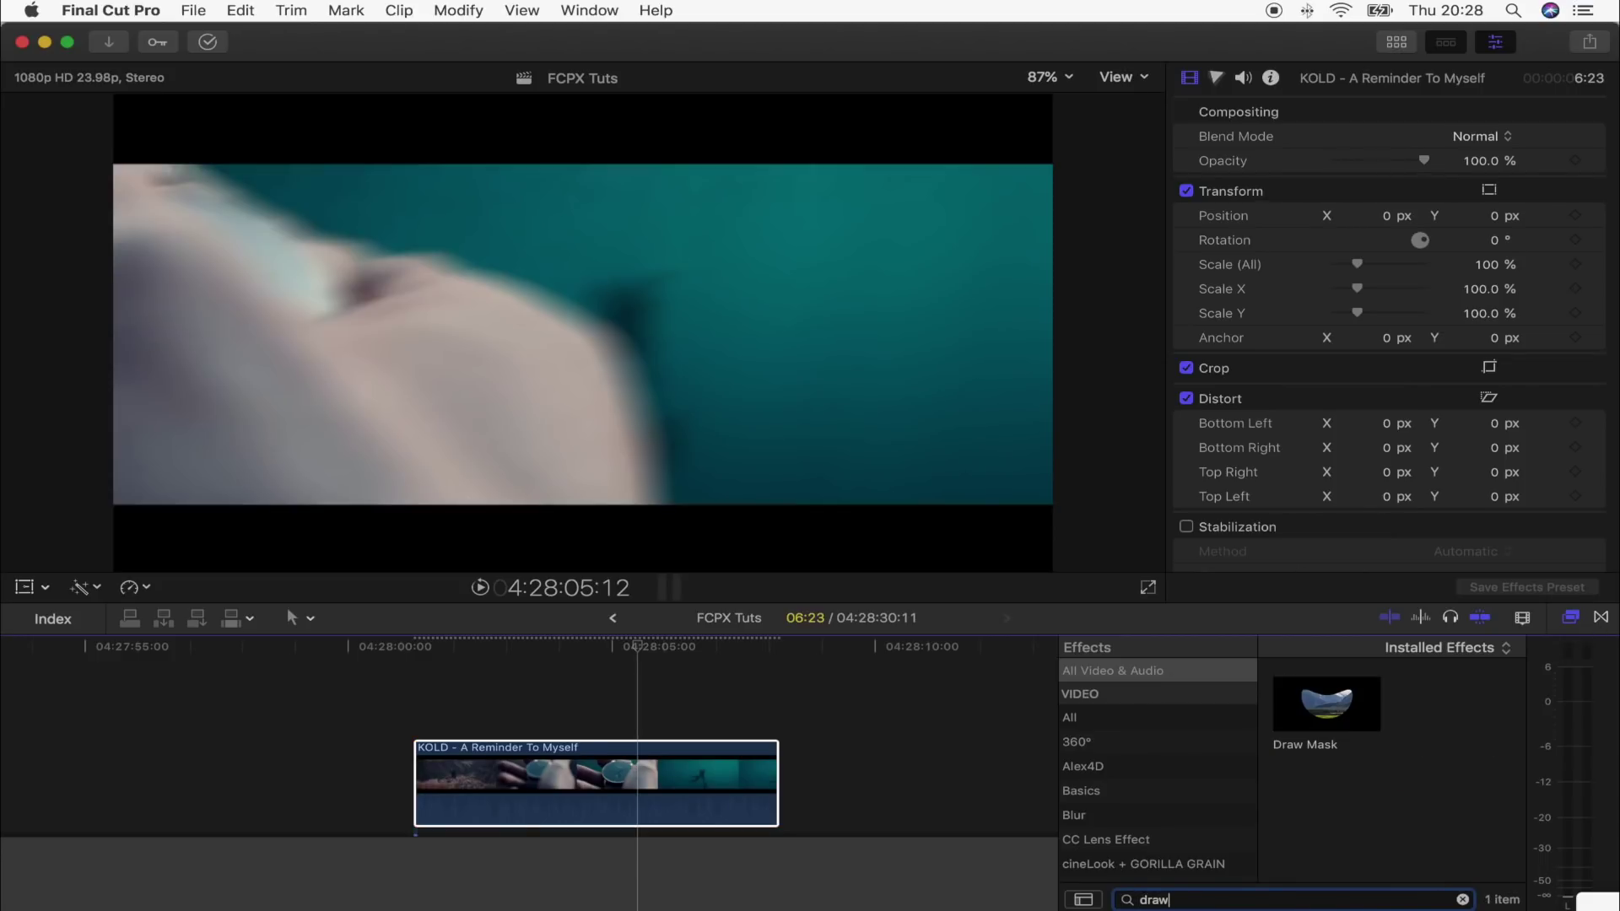
{"action": "mouse_move", "coordinate": [1338, 705]}
{"action": "left_mouse_down"}
{"action": "mouse_move", "coordinate": [742, 759]}
{"action": "mouse_move", "coordinate": [650, 793]}
{"action": "left_mouse_up"}
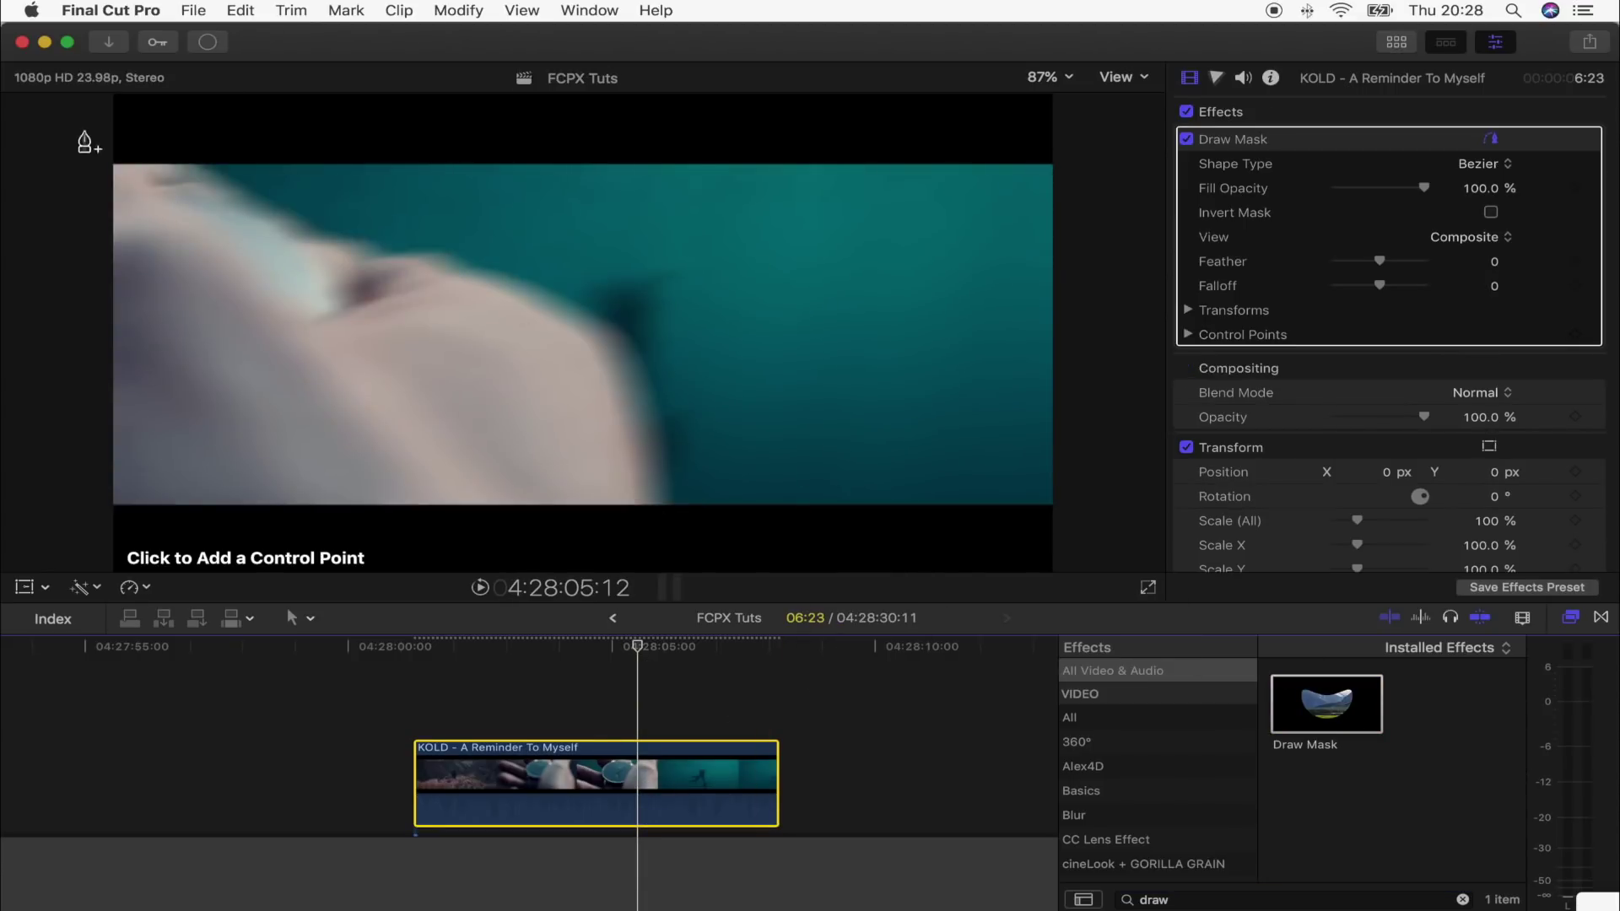
- Draw a closed Bezier mask along the blurred hand's edge and around outside the frame, covering the hand's side of the picture
{"action": "left_click", "coordinate": [639, 523]}
{"action": "left_click", "coordinate": [614, 398]}
{"action": "left_click_drag", "start_coordinate": [583, 336], "coordinate": [556, 313]}
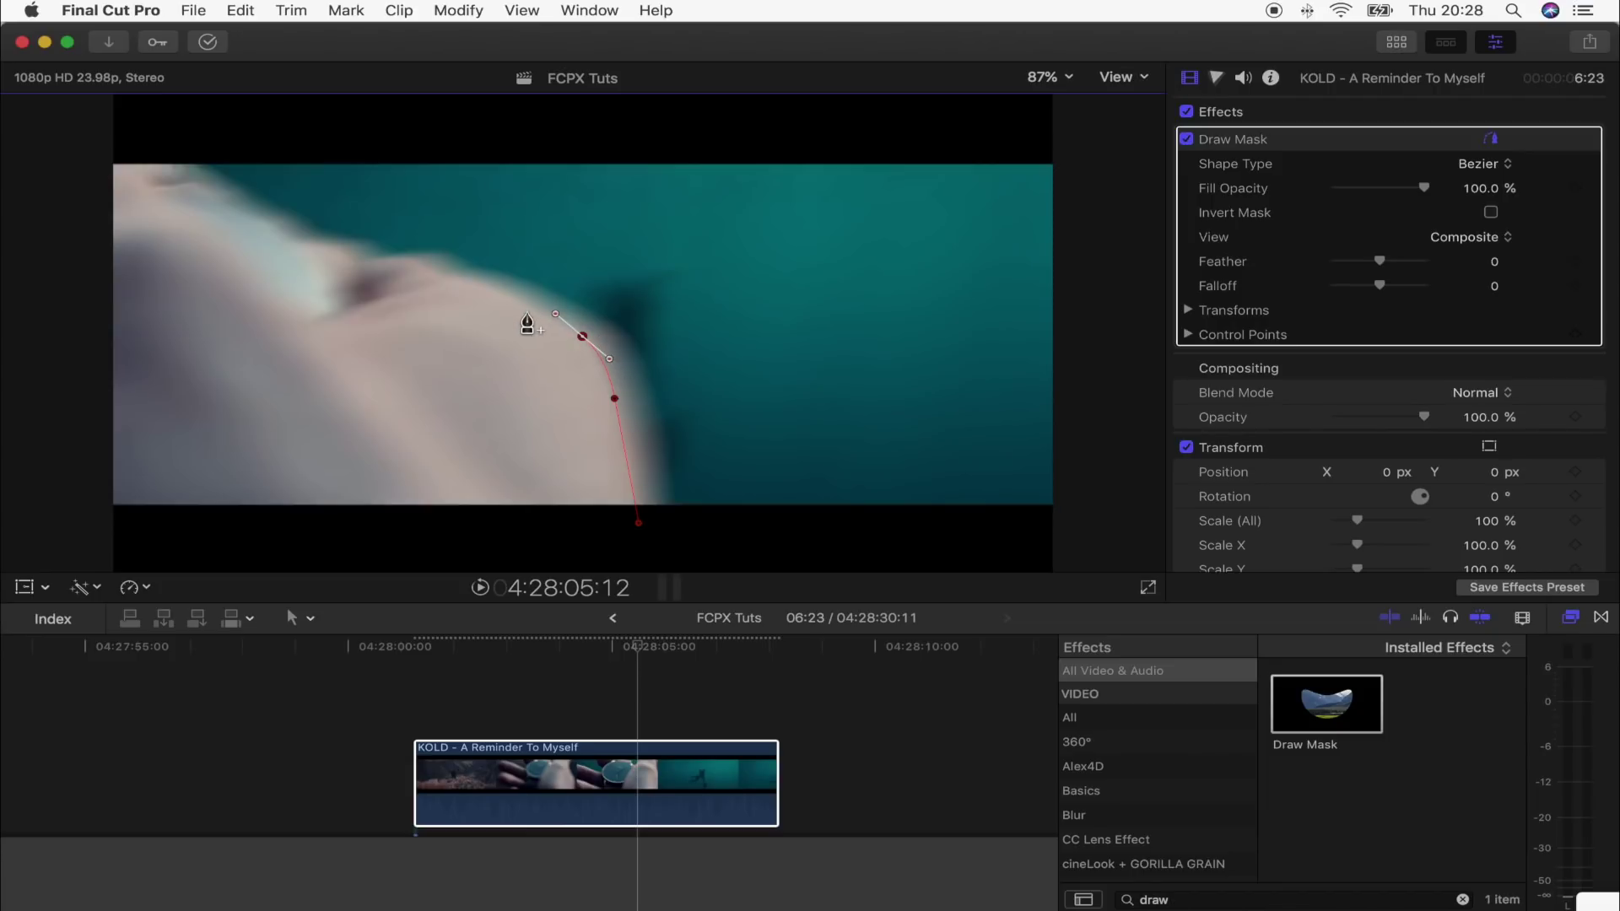
{"action": "left_click", "coordinate": [486, 287]}
{"action": "left_click", "coordinate": [422, 264]}
{"action": "left_click", "coordinate": [368, 259]}
{"action": "left_click", "coordinate": [246, 202]}
{"action": "left_click", "coordinate": [146, 118]}
{"action": "left_click", "coordinate": [25, 554]}
{"action": "left_click", "coordinate": [639, 523]}
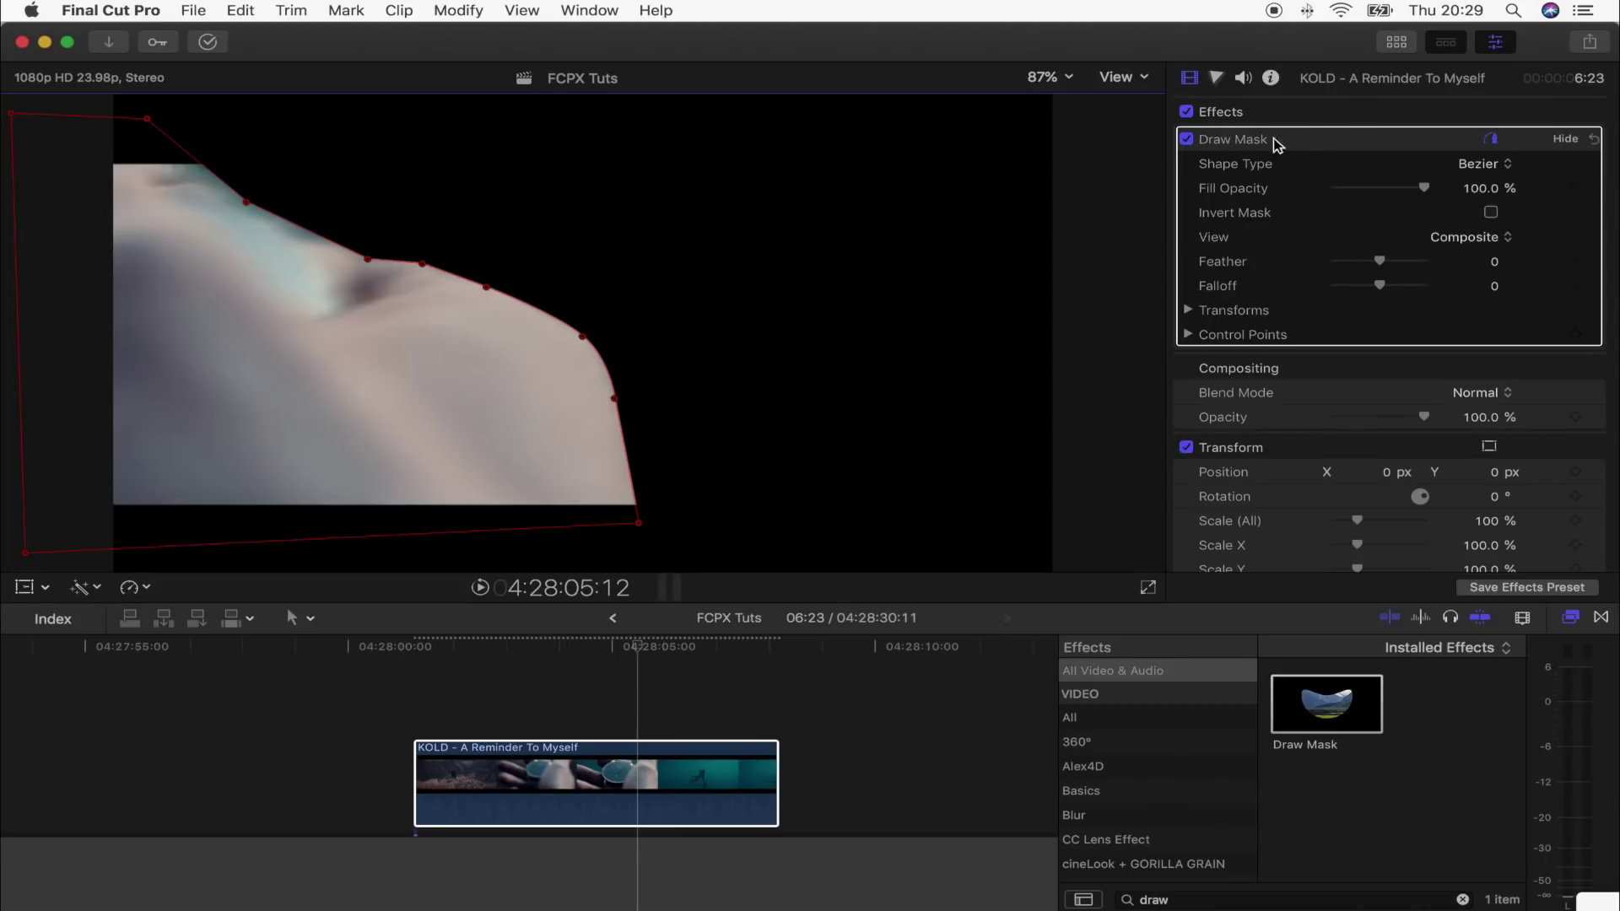
- Add keyframes for the Draw Mask's Position, Rotation, Scale and Control Points at 04:28:05:12
{"action": "left_click", "coordinate": [1189, 311]}
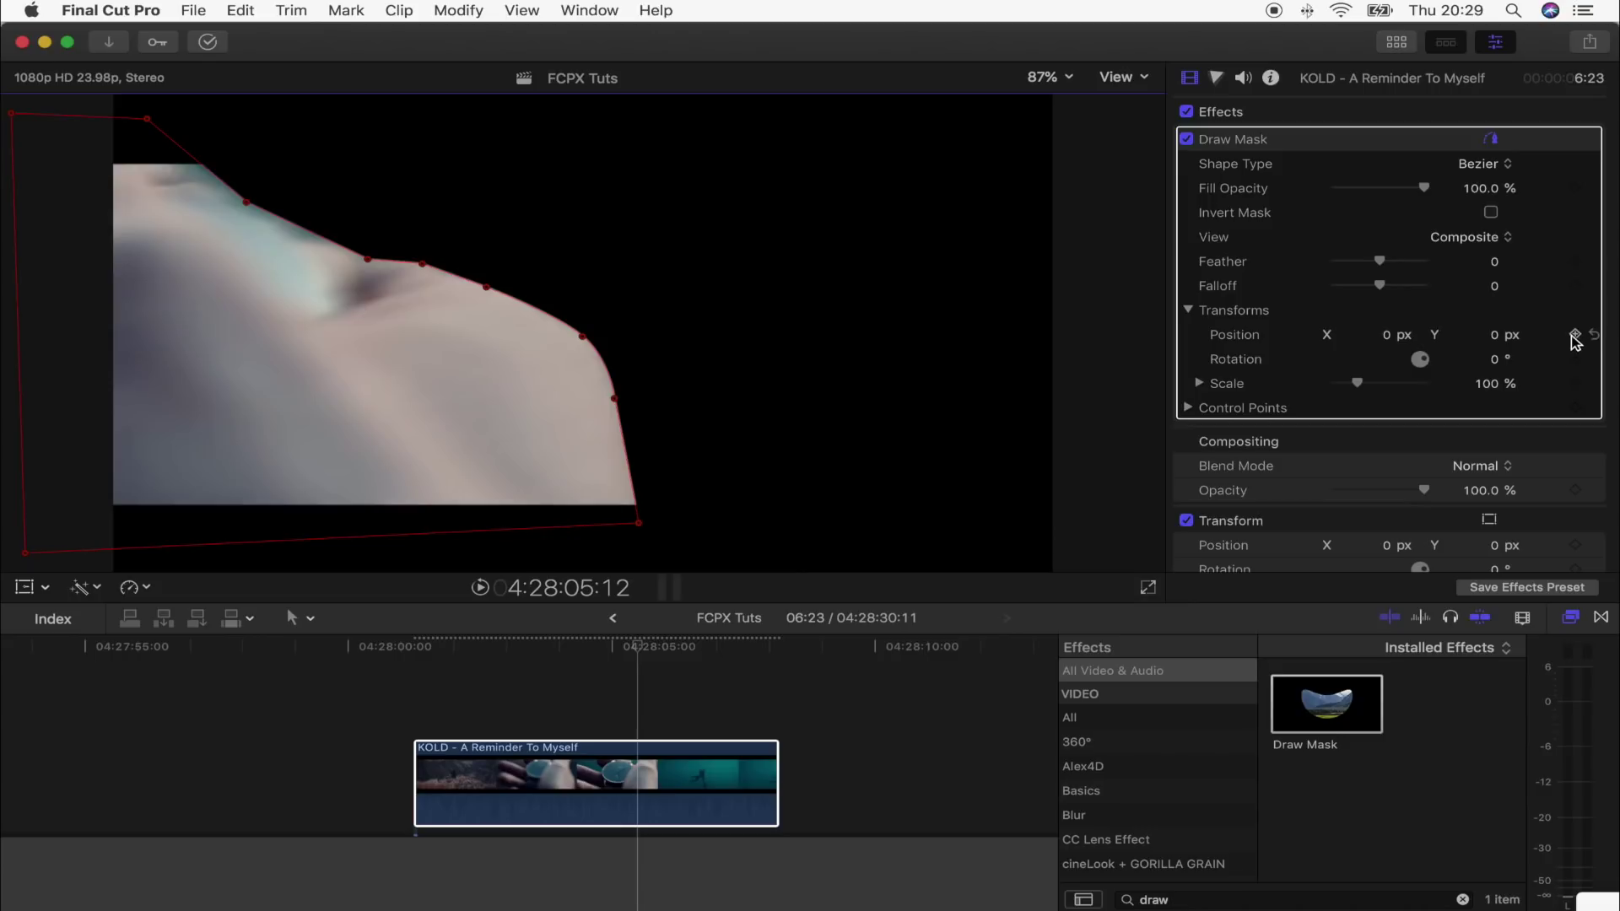
{"action": "left_click", "coordinate": [1574, 336]}
{"action": "left_click", "coordinate": [1575, 359]}
{"action": "left_click", "coordinate": [1575, 384]}
{"action": "left_click", "coordinate": [673, 785]}
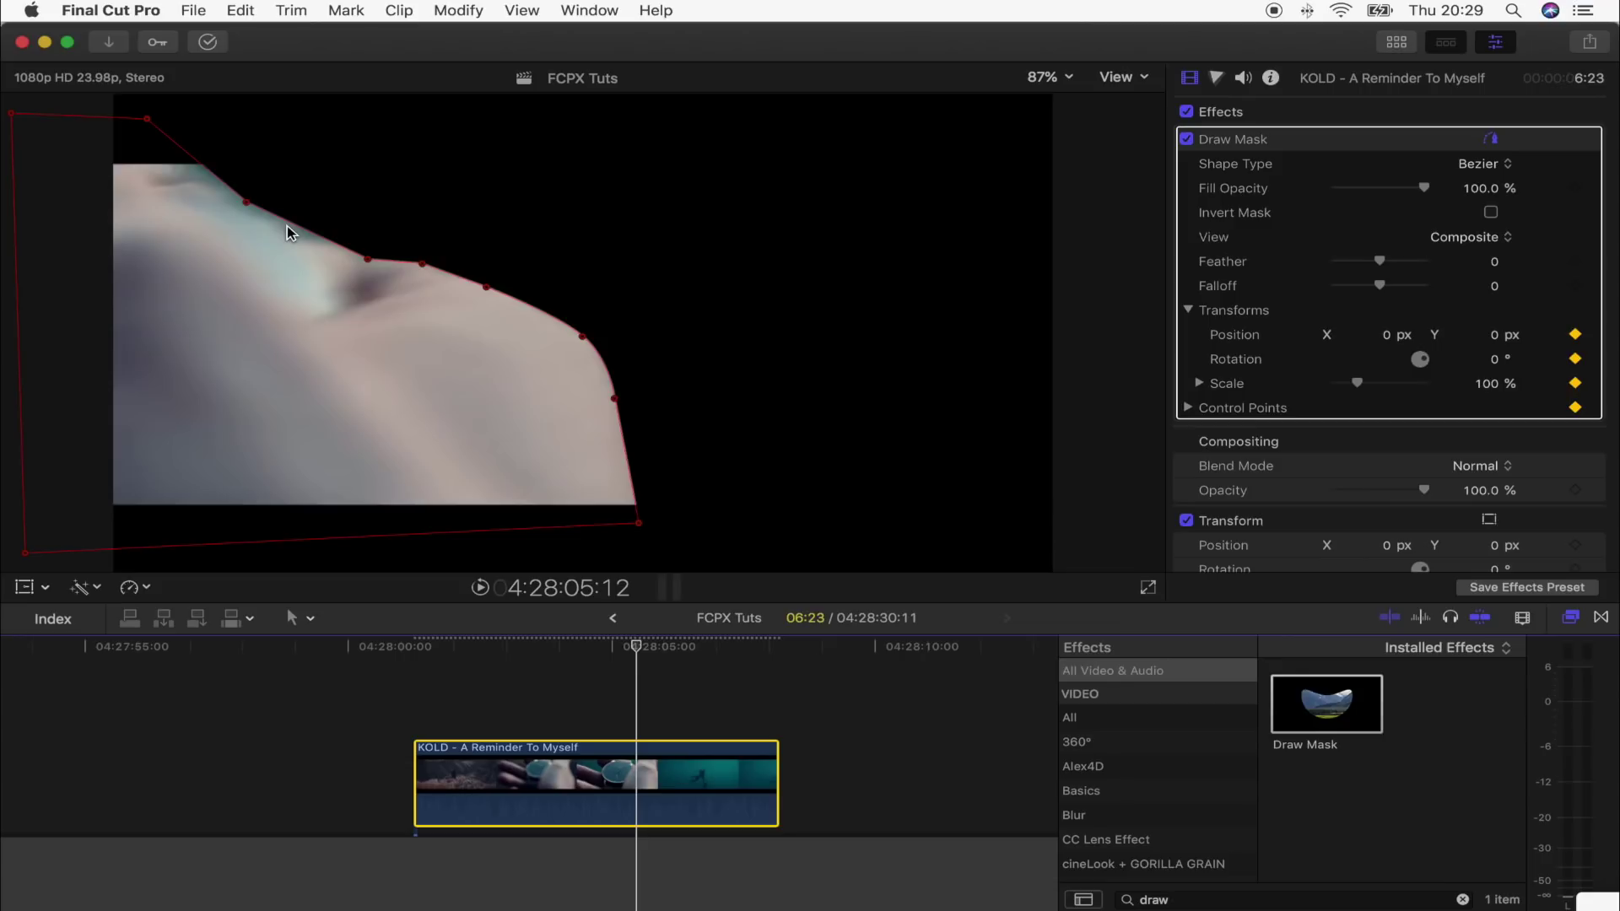
- At 04:28:05:13, move the mask to about X -662 px, Y -70 px and reshape it around the remaining sliver of hand
{"action": "key", "text": "Right"}
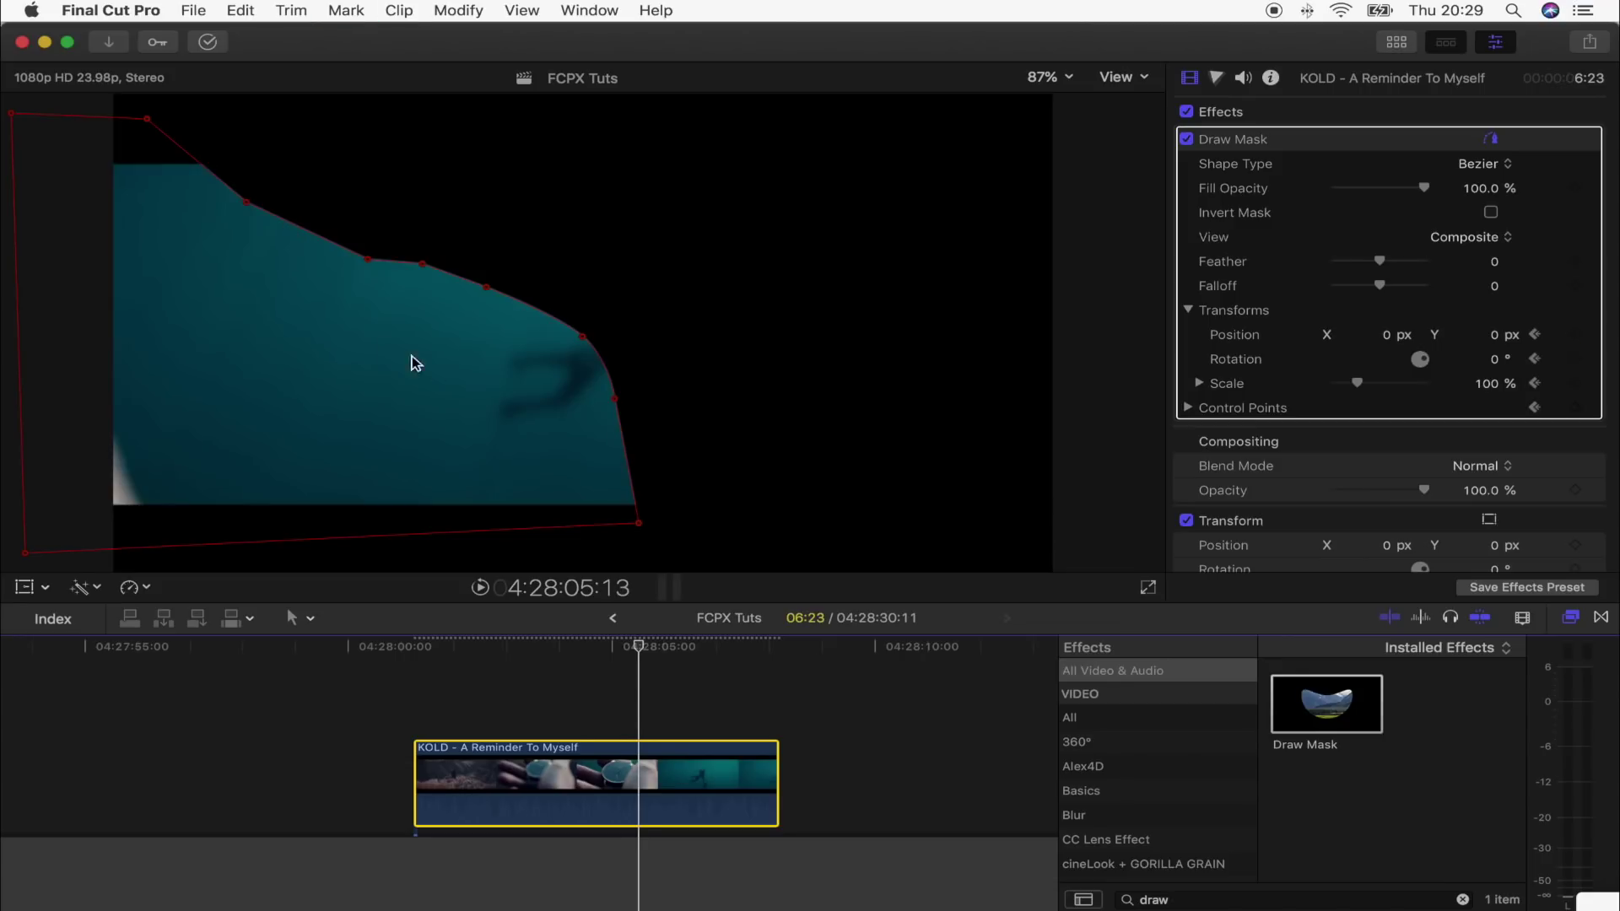
{"action": "mouse_move", "coordinate": [469, 384]}
{"action": "left_mouse_down"}
{"action": "mouse_move", "coordinate": [135, 419]}
{"action": "mouse_move", "coordinate": [163, 427]}
{"action": "mouse_move", "coordinate": [98, 442]}
{"action": "mouse_move", "coordinate": [131, 458]}
{"action": "left_mouse_up"}
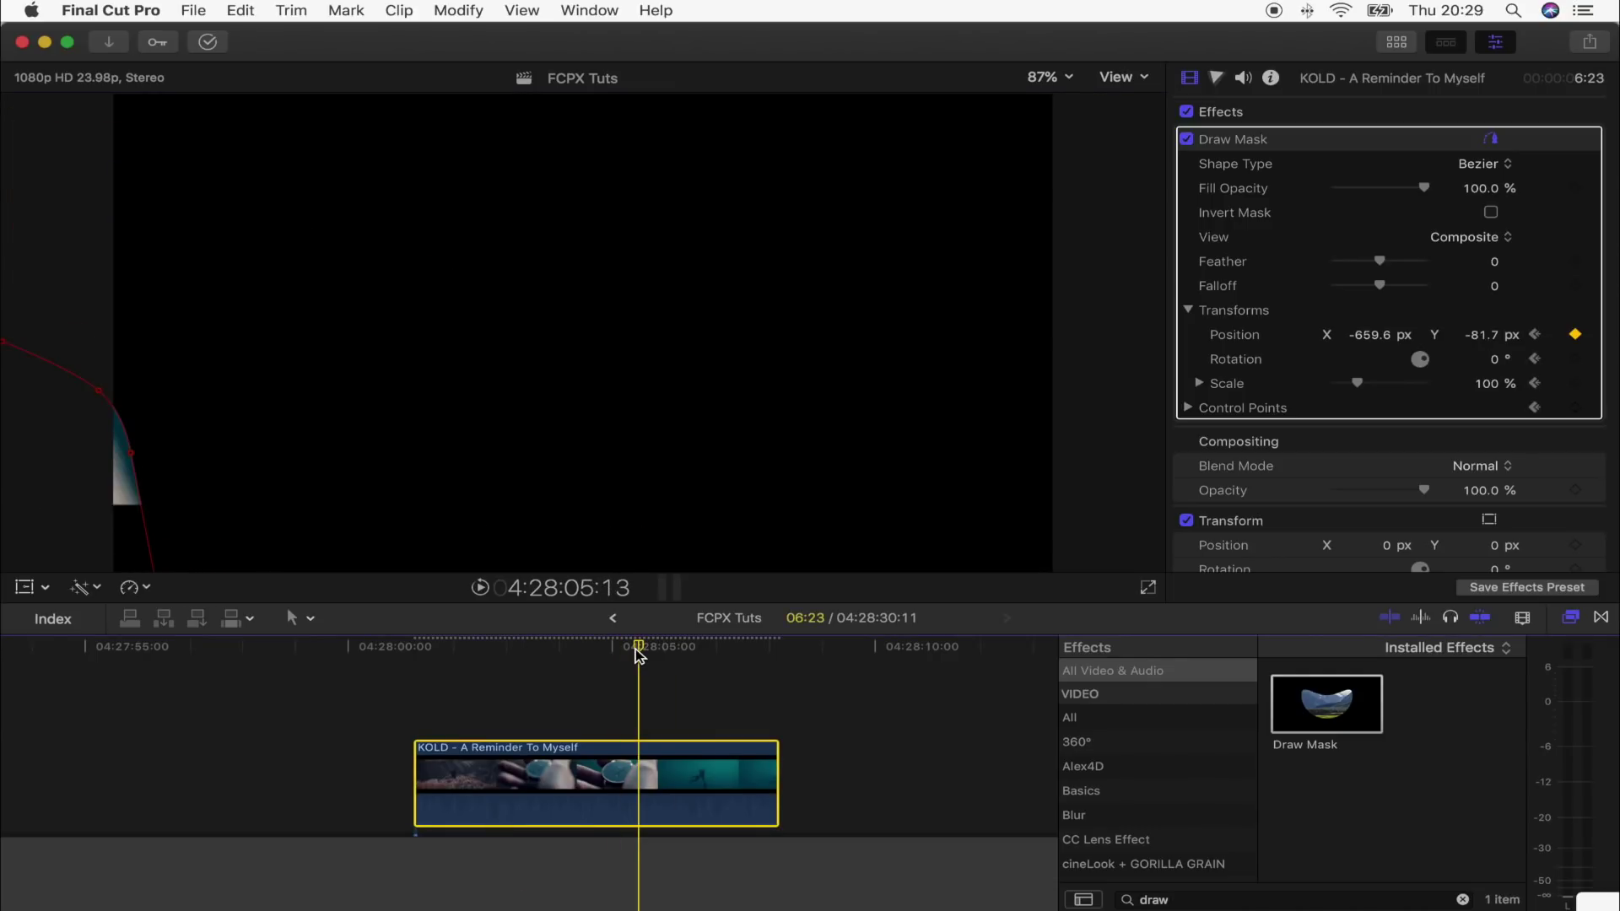
{"action": "left_click_drag", "start_coordinate": [118, 474], "coordinate": [119, 453]}
{"action": "left_click", "coordinate": [95, 393]}
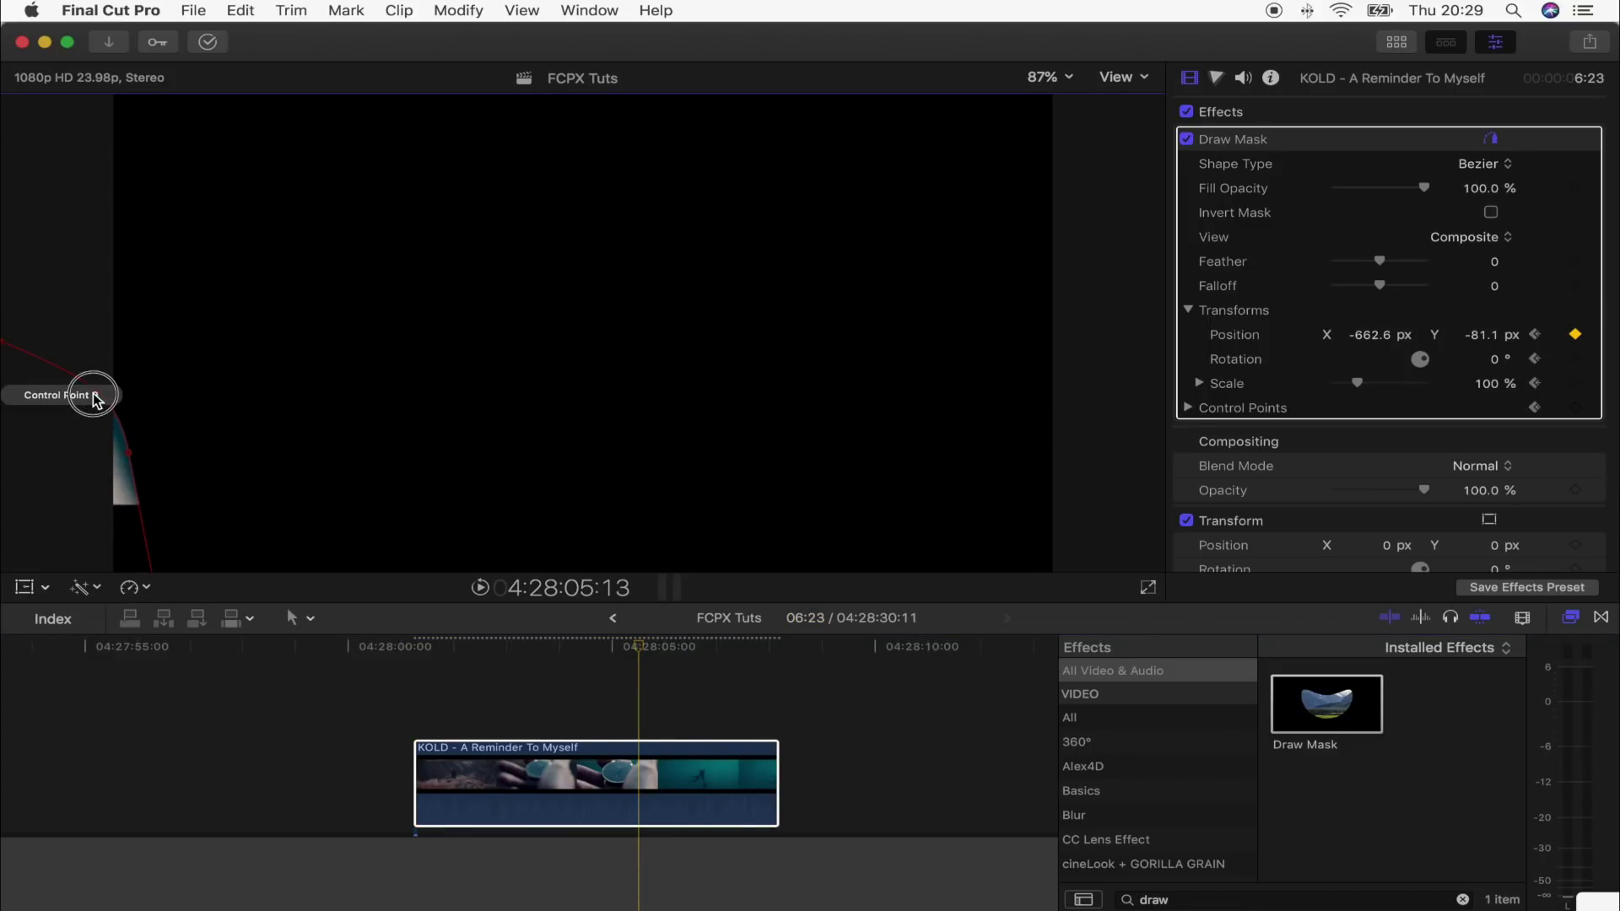
{"action": "key", "text": "super+z"}
{"action": "left_click", "coordinate": [637, 648]}
{"action": "left_click", "coordinate": [217, 454]}
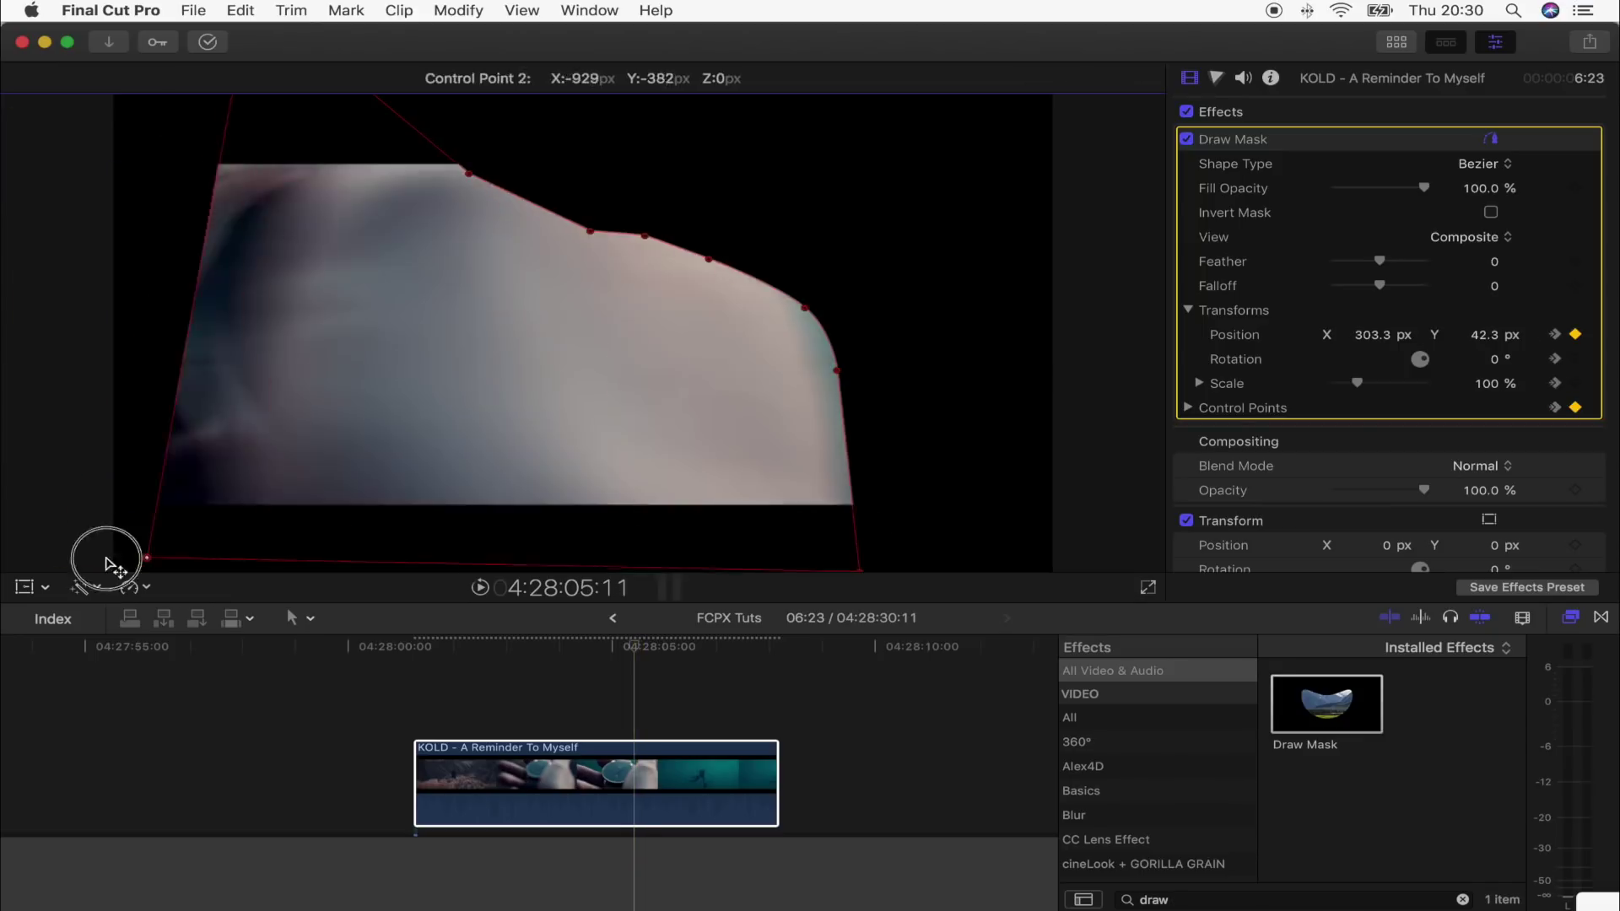
- Fine-tune the mask's control points along the hand's edge, comparing the picture with Draw Mask off and on
{"action": "key", "text": "super+minus"}
{"action": "left_click_drag", "start_coordinate": [674, 287], "coordinate": [679, 283]}
{"action": "left_click_drag", "start_coordinate": [742, 470], "coordinate": [741, 475]}
{"action": "left_click", "coordinate": [1187, 138]}
{"action": "left_click", "coordinate": [1187, 138]}
- Work backwards frame by frame to 04:28:05:07, moving the mask and adjusting its control points to follow the hand's edge
{"action": "key", "text": "Left"}
{"action": "key", "text": "Left"}
{"action": "left_click_drag", "start_coordinate": [634, 396], "coordinate": [699, 391]}
{"action": "left_click_drag", "start_coordinate": [865, 475], "coordinate": [852, 505]}
{"action": "key", "text": "Left"}
{"action": "left_click_drag", "start_coordinate": [786, 323], "coordinate": [820, 318]}
{"action": "left_click_drag", "start_coordinate": [741, 254], "coordinate": [741, 226]}
{"action": "key", "text": "Left"}
{"action": "left_click_drag", "start_coordinate": [761, 283], "coordinate": [786, 281]}
{"action": "left_click_drag", "start_coordinate": [829, 274], "coordinate": [821, 281]}
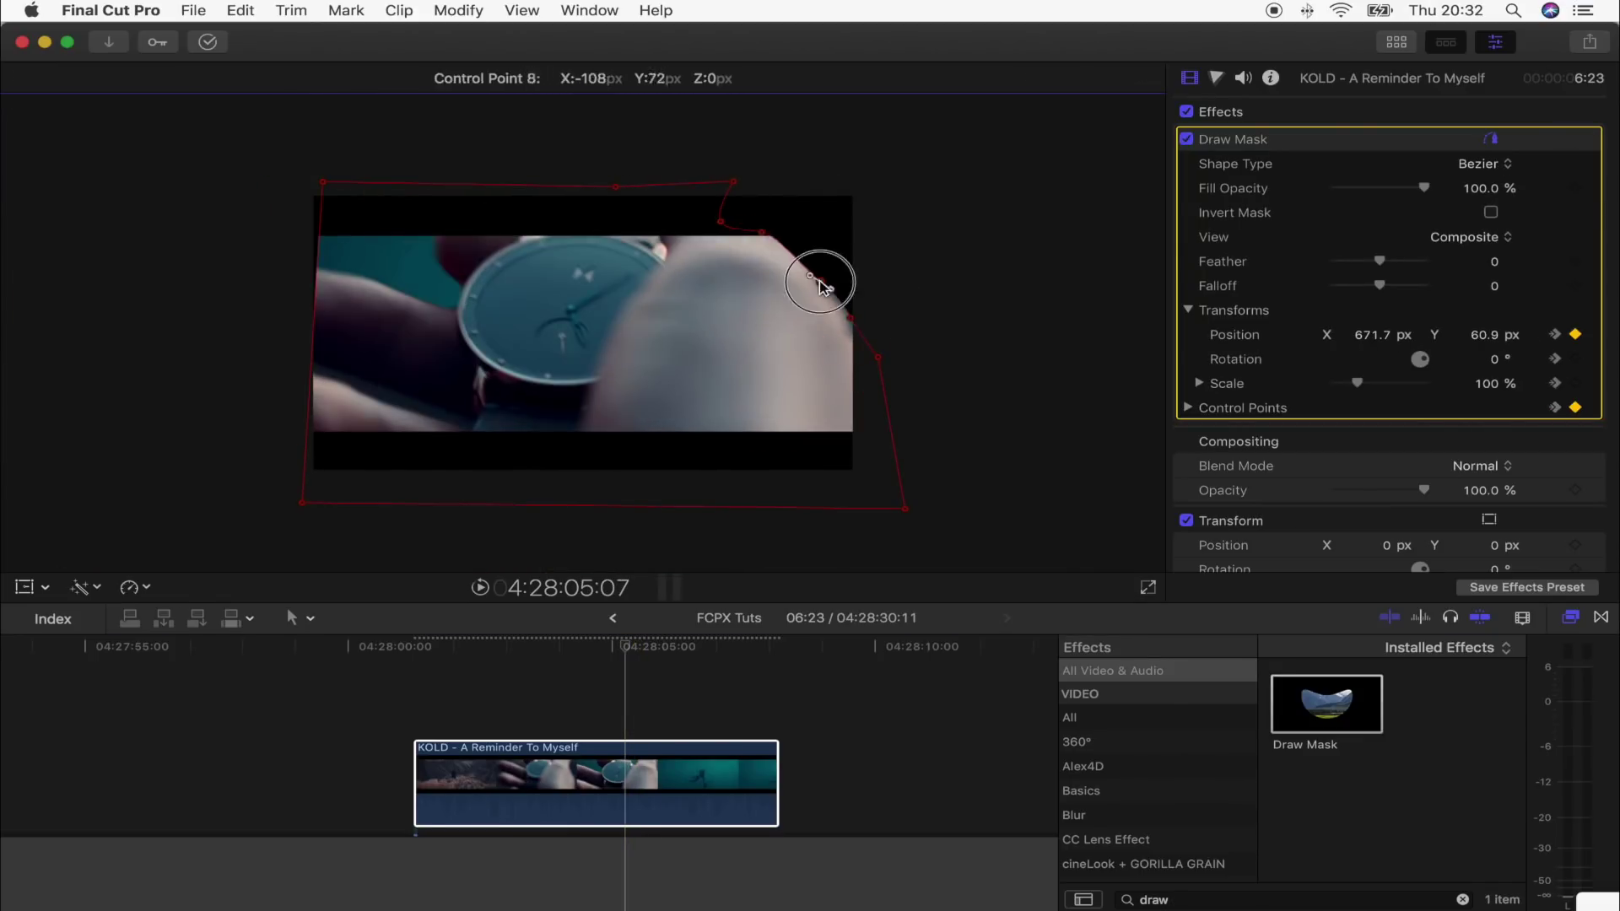
- Continue tracking the mask over the hand back to 04:28:05:00, moving it to about X 859 px, Y 55 px, and review the masked frames
{"action": "key", "text": "Left"}
{"action": "key", "text": "Left"}
{"action": "left_click_drag", "start_coordinate": [524, 332], "coordinate": [561, 327]}
{"action": "key", "text": "Left"}
{"action": "key", "text": "Left"}
{"action": "key", "text": "Left"}
{"action": "key", "text": "Left"}
{"action": "key", "text": "Left"}
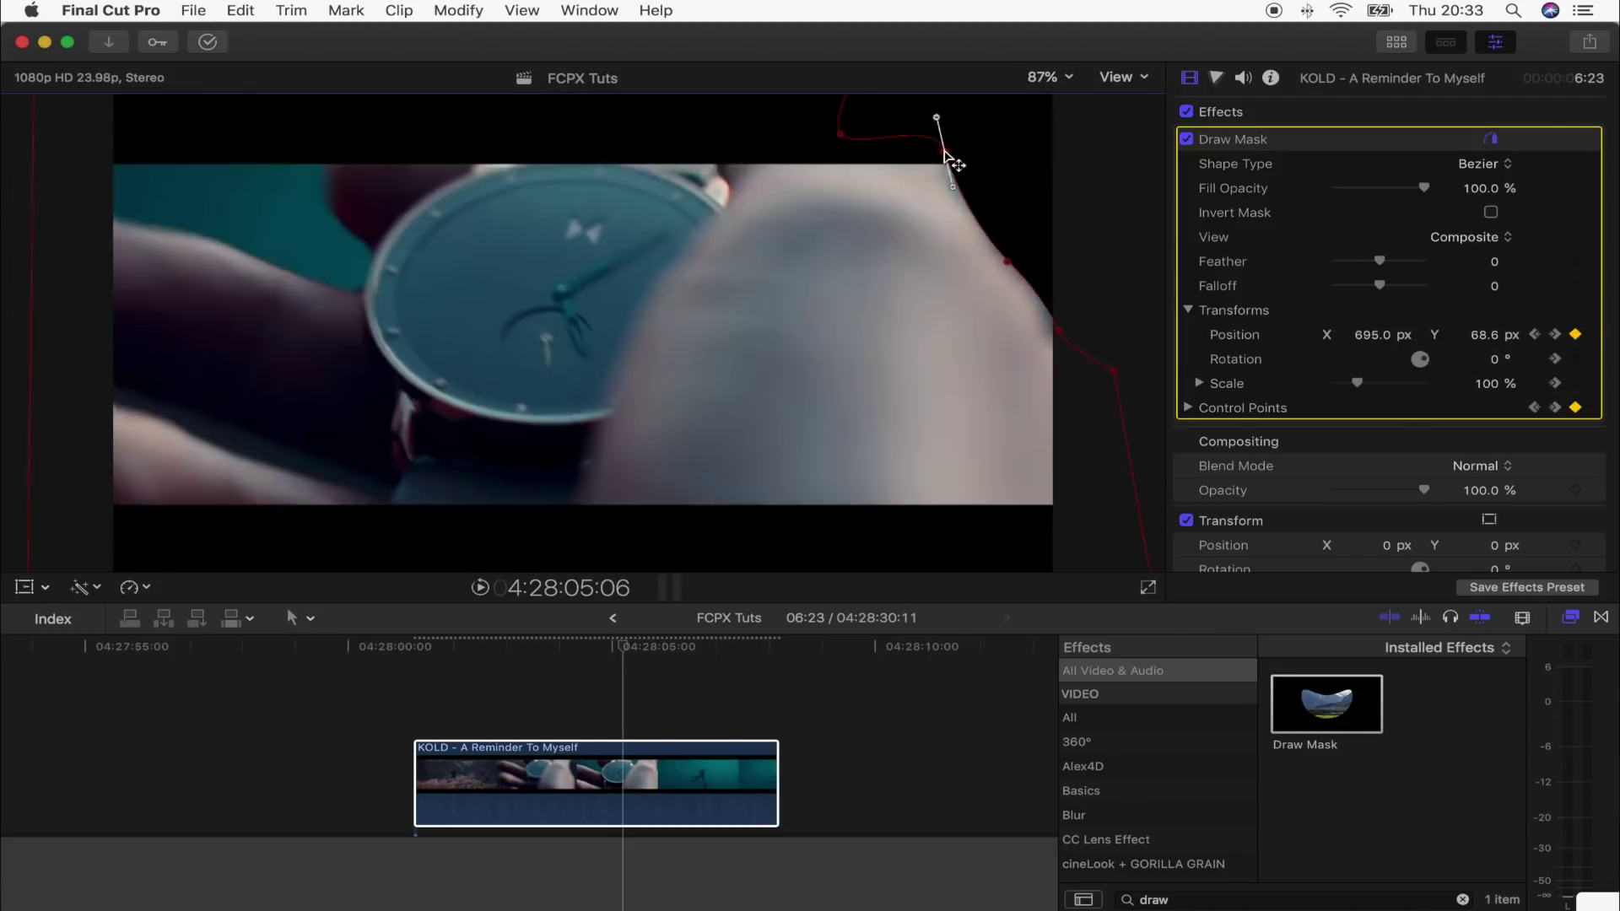
{"action": "key", "text": "Right"}
{"action": "key", "text": "Right"}
{"action": "key", "text": "Right"}
{"action": "key", "text": "Right"}
{"action": "key", "text": "Right"}
{"action": "key", "text": "Right"}
{"action": "key", "text": "Right"}
{"action": "left_click", "coordinate": [630, 648]}
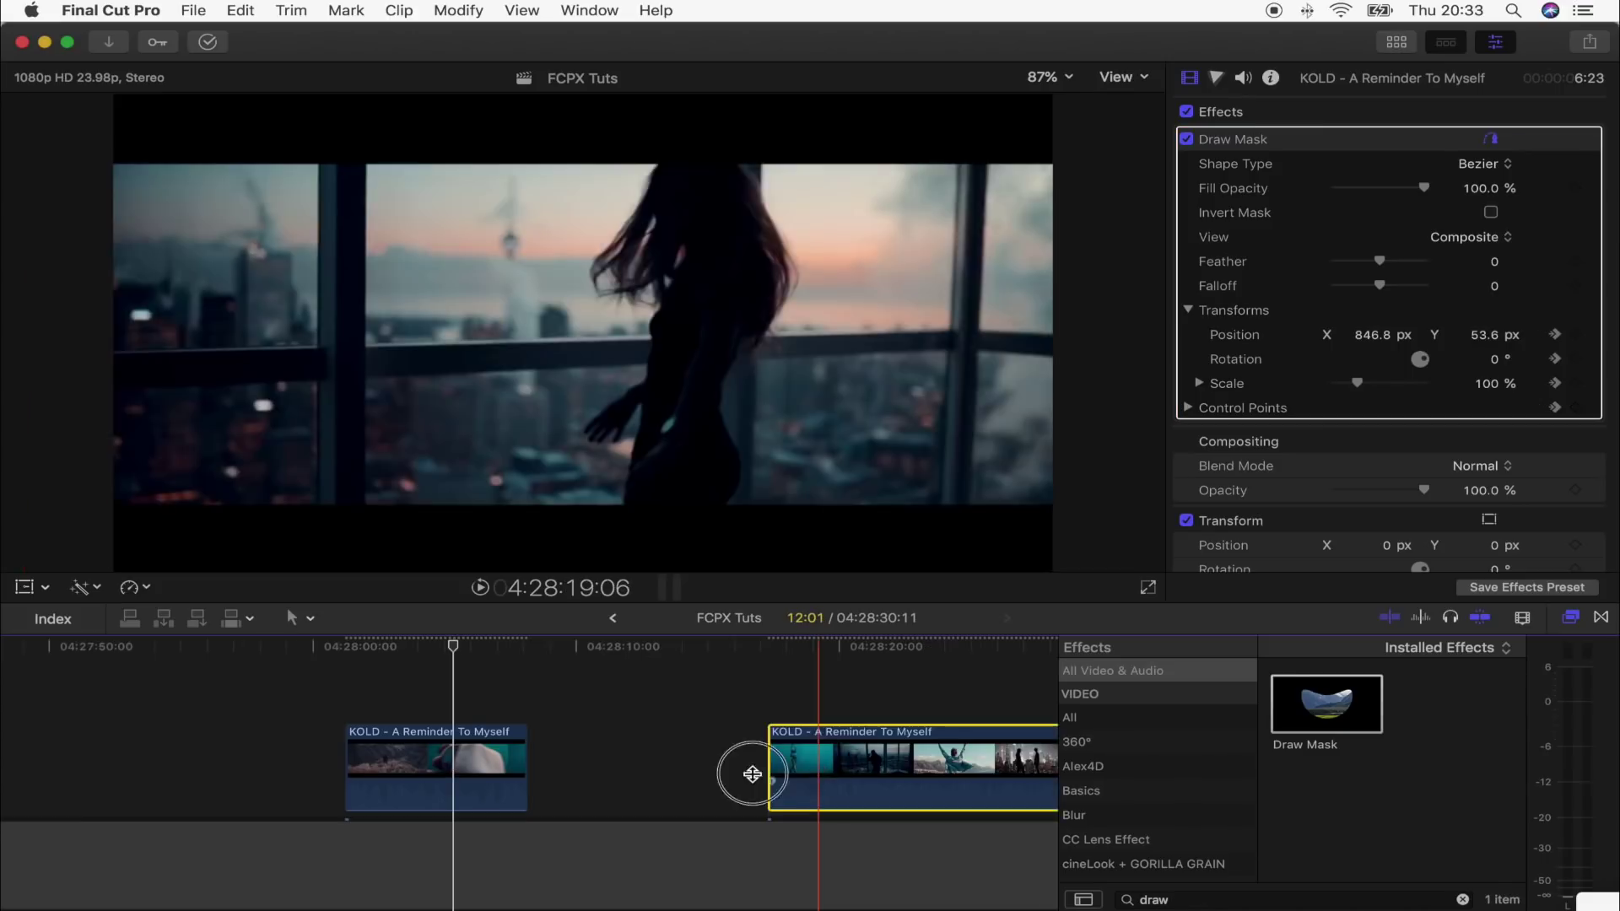
- Place the second KOLD clip on the layer beneath the masked clip, starting at about 04:28:05:03
{"action": "left_click_drag", "start_coordinate": [741, 767], "coordinate": [491, 780]}
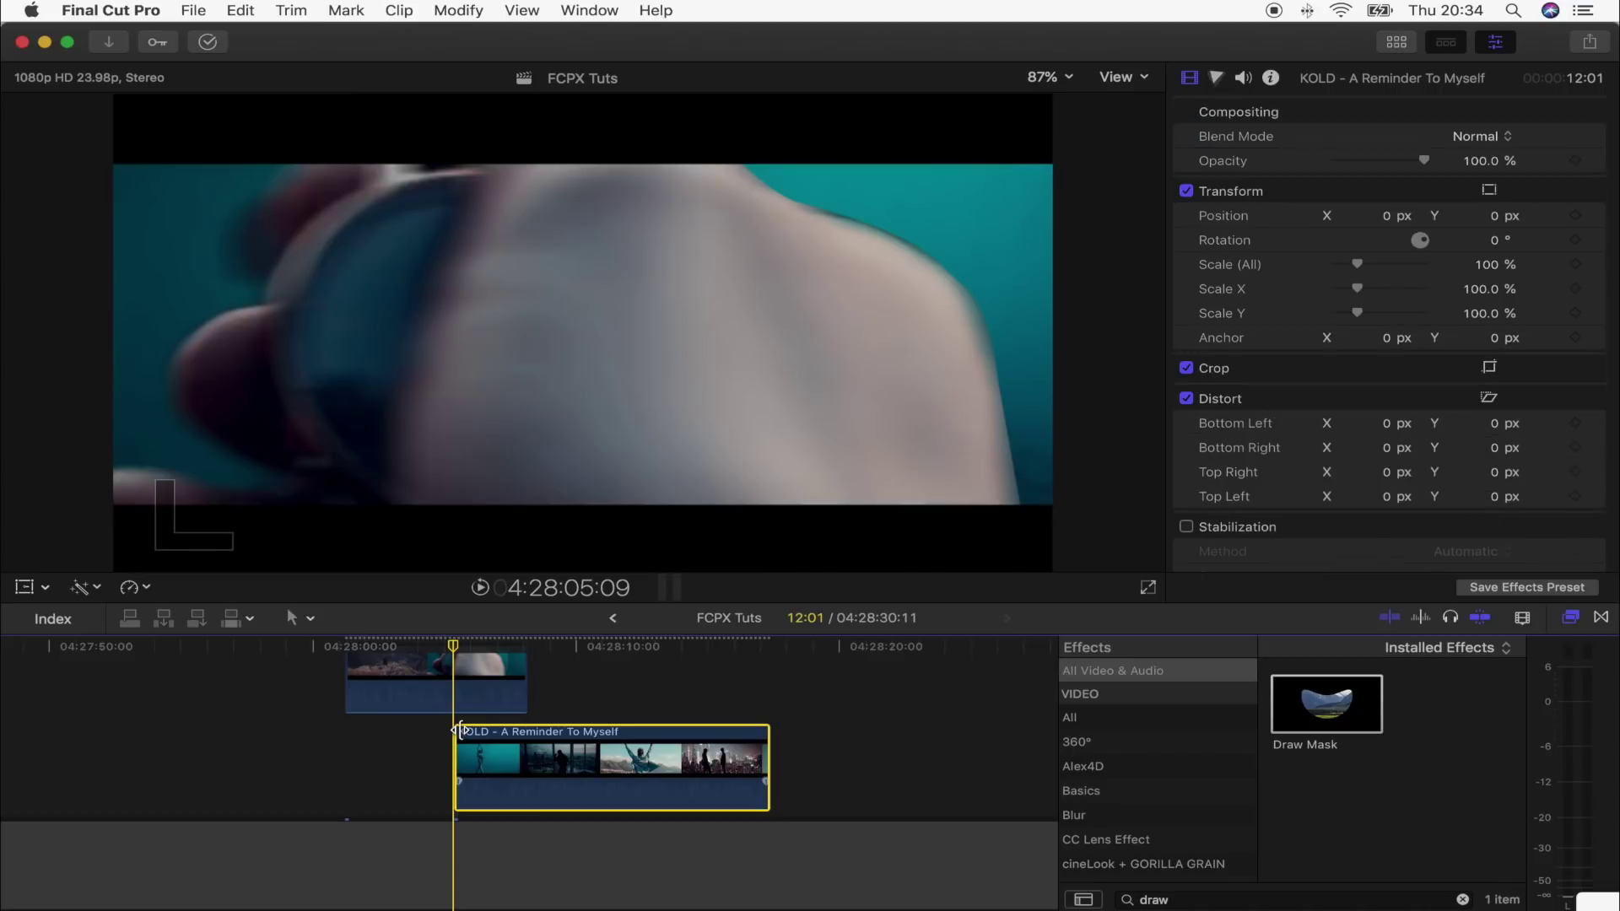
{"action": "key", "text": "super+equal"}
{"action": "key", "text": "super+equal"}
{"action": "scroll", "coordinate": [476, 737], "scroll_direction": "up", "scroll_amount": 2}
- Play back the masked transition into the underlying clip and inspect the frames around 04:28:05:06
{"action": "left_click_drag", "start_coordinate": [461, 645], "coordinate": [453, 645]}
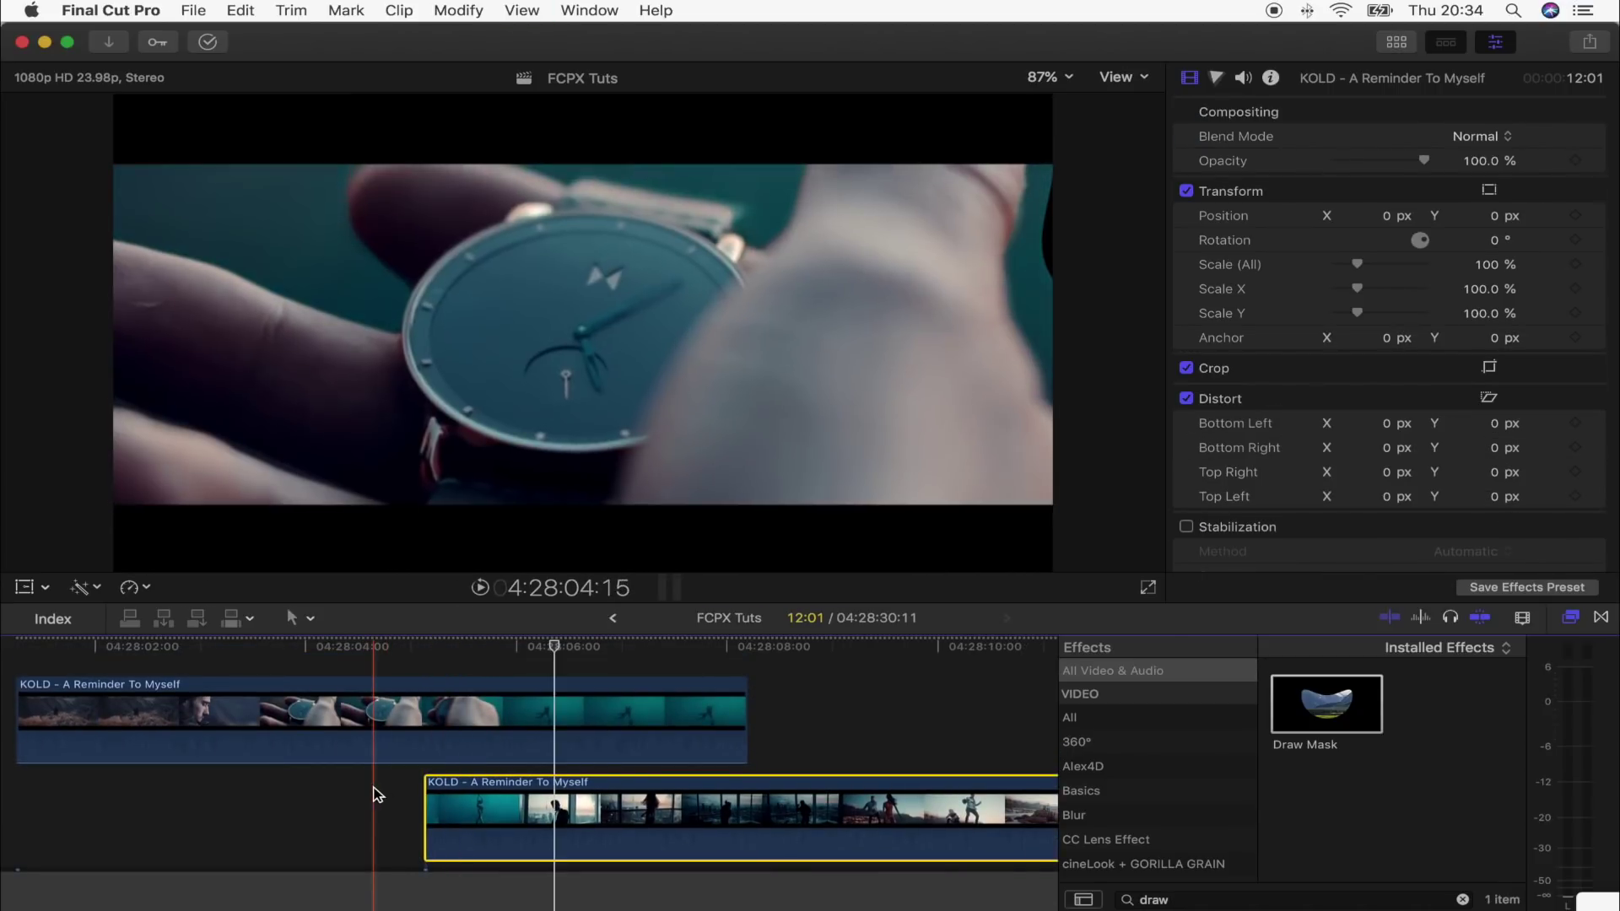
{"action": "key", "text": "space"}
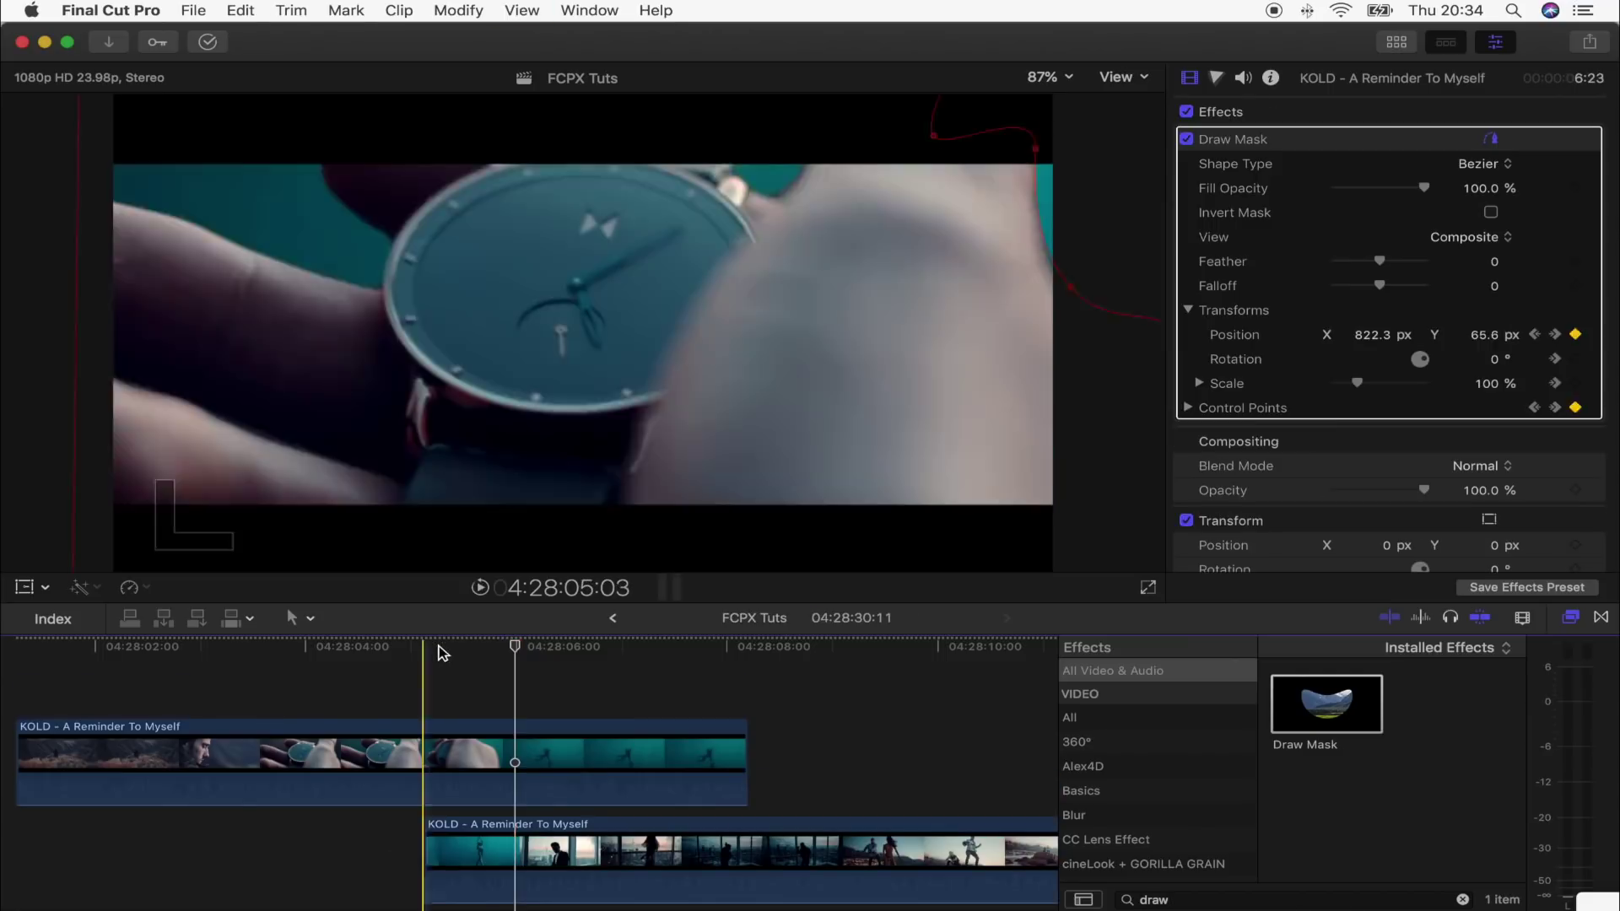
{"action": "left_click", "coordinate": [429, 646]}
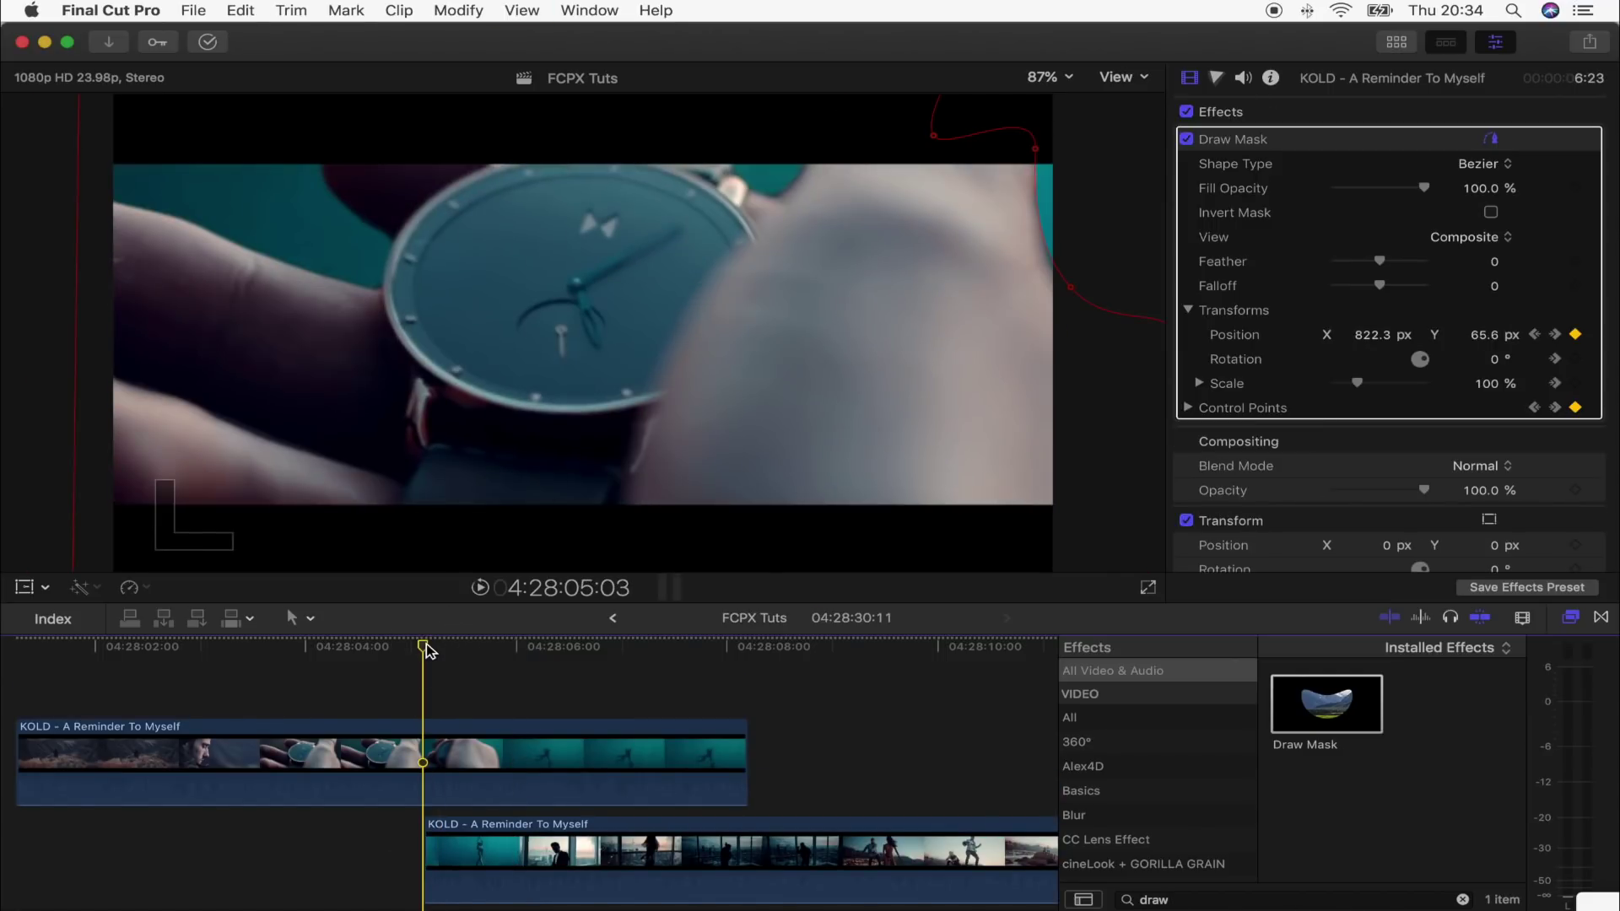
{"action": "key", "text": "space"}
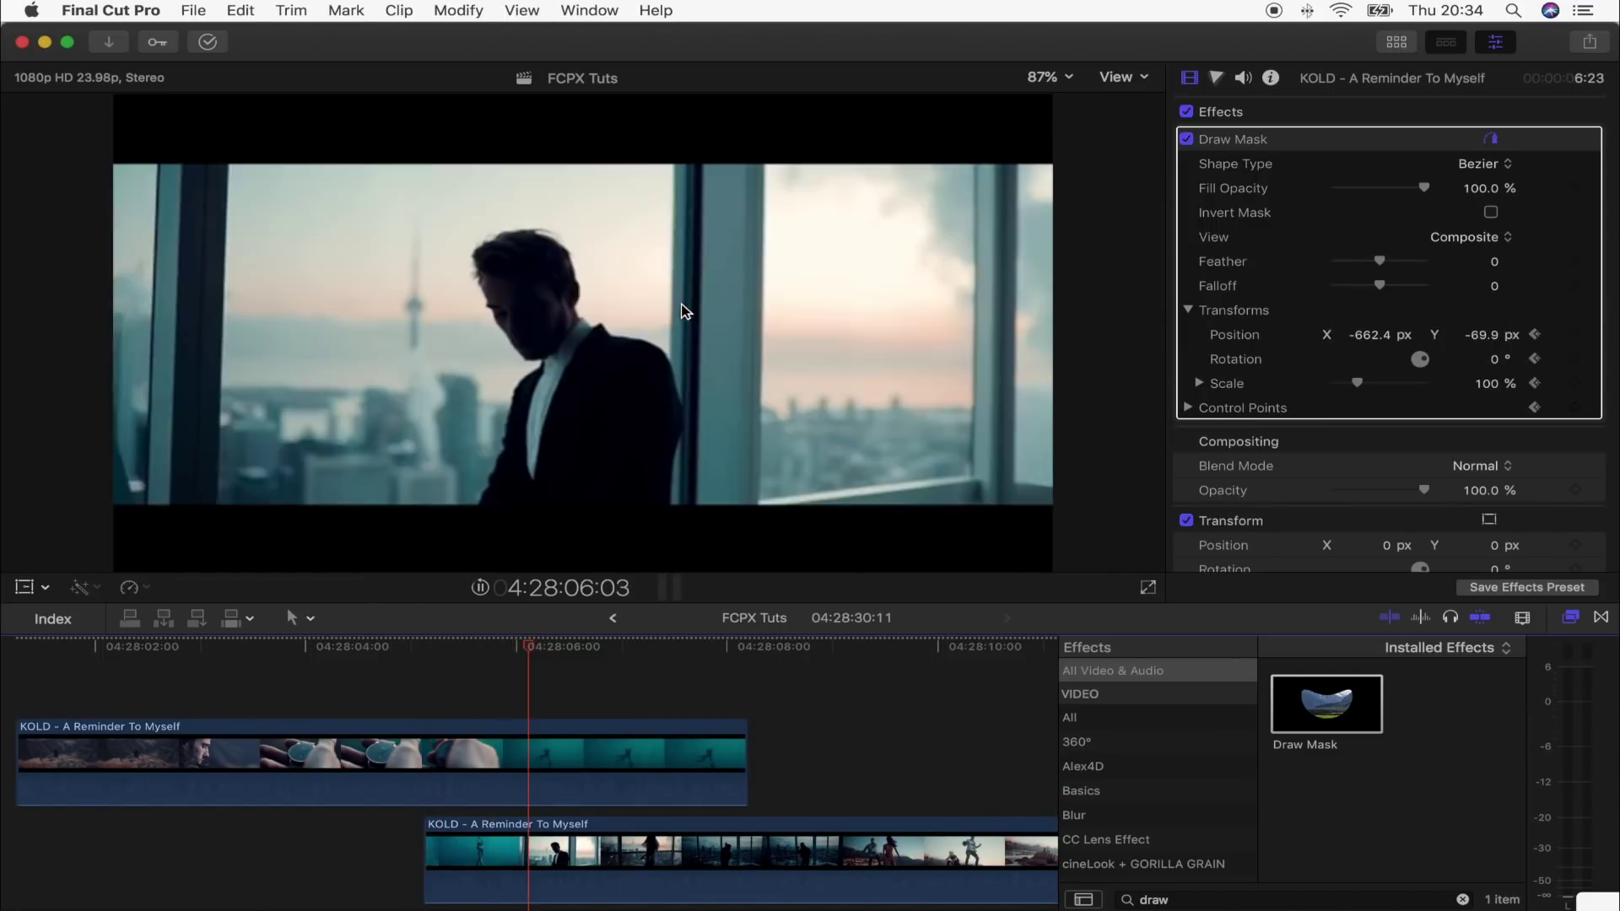
{"action": "left_click", "coordinate": [423, 649]}
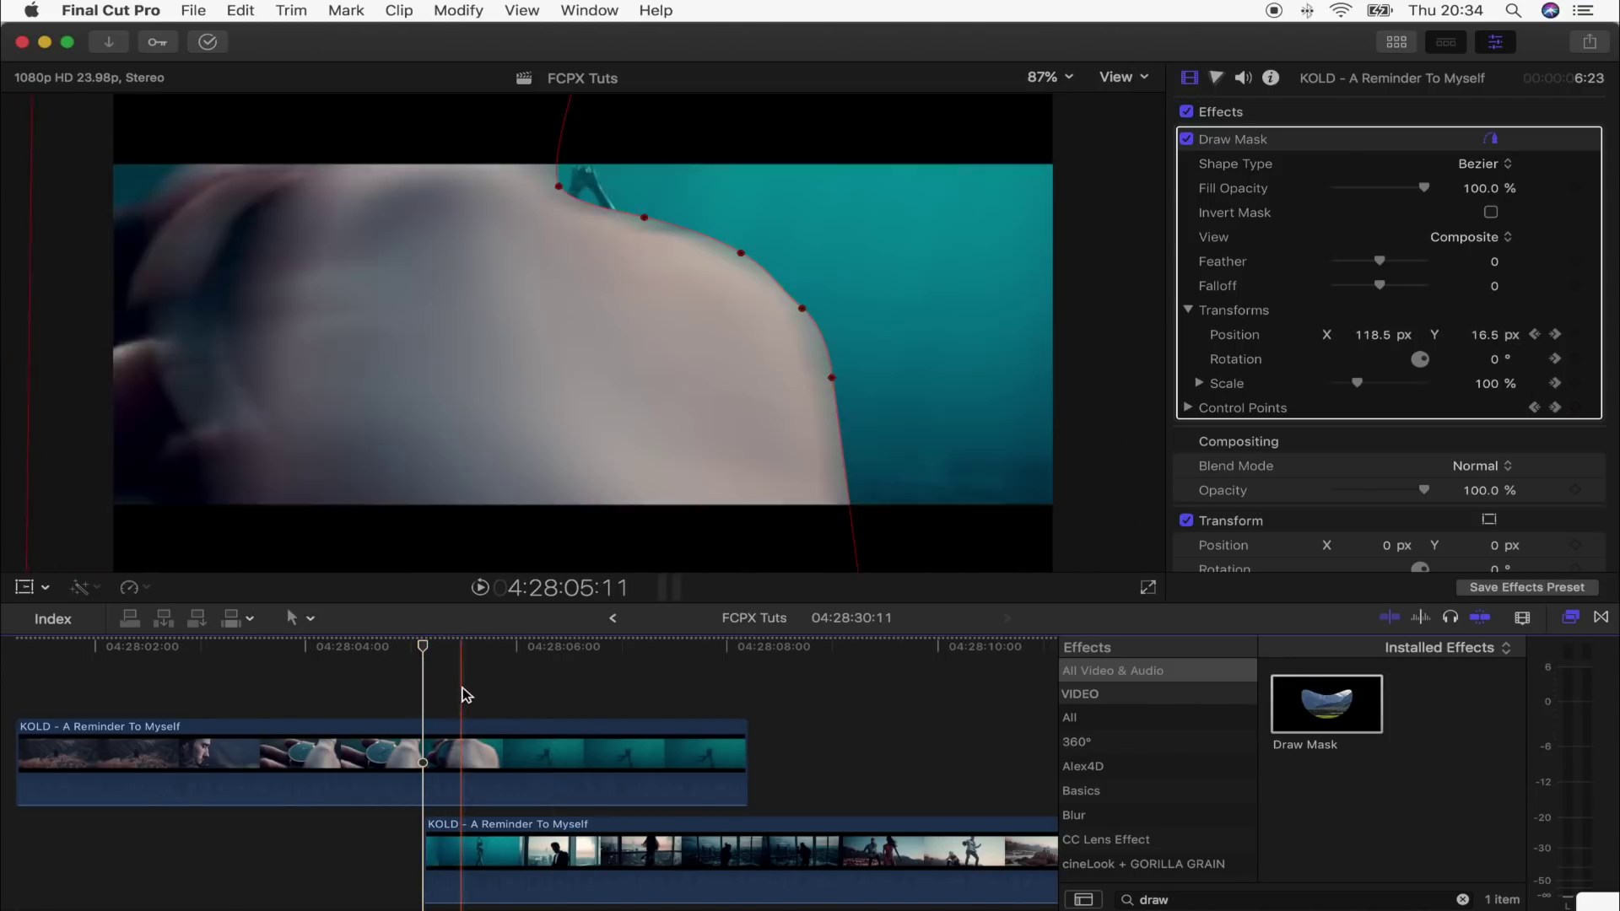
{"action": "left_click_drag", "start_coordinate": [427, 648], "coordinate": [445, 643]}
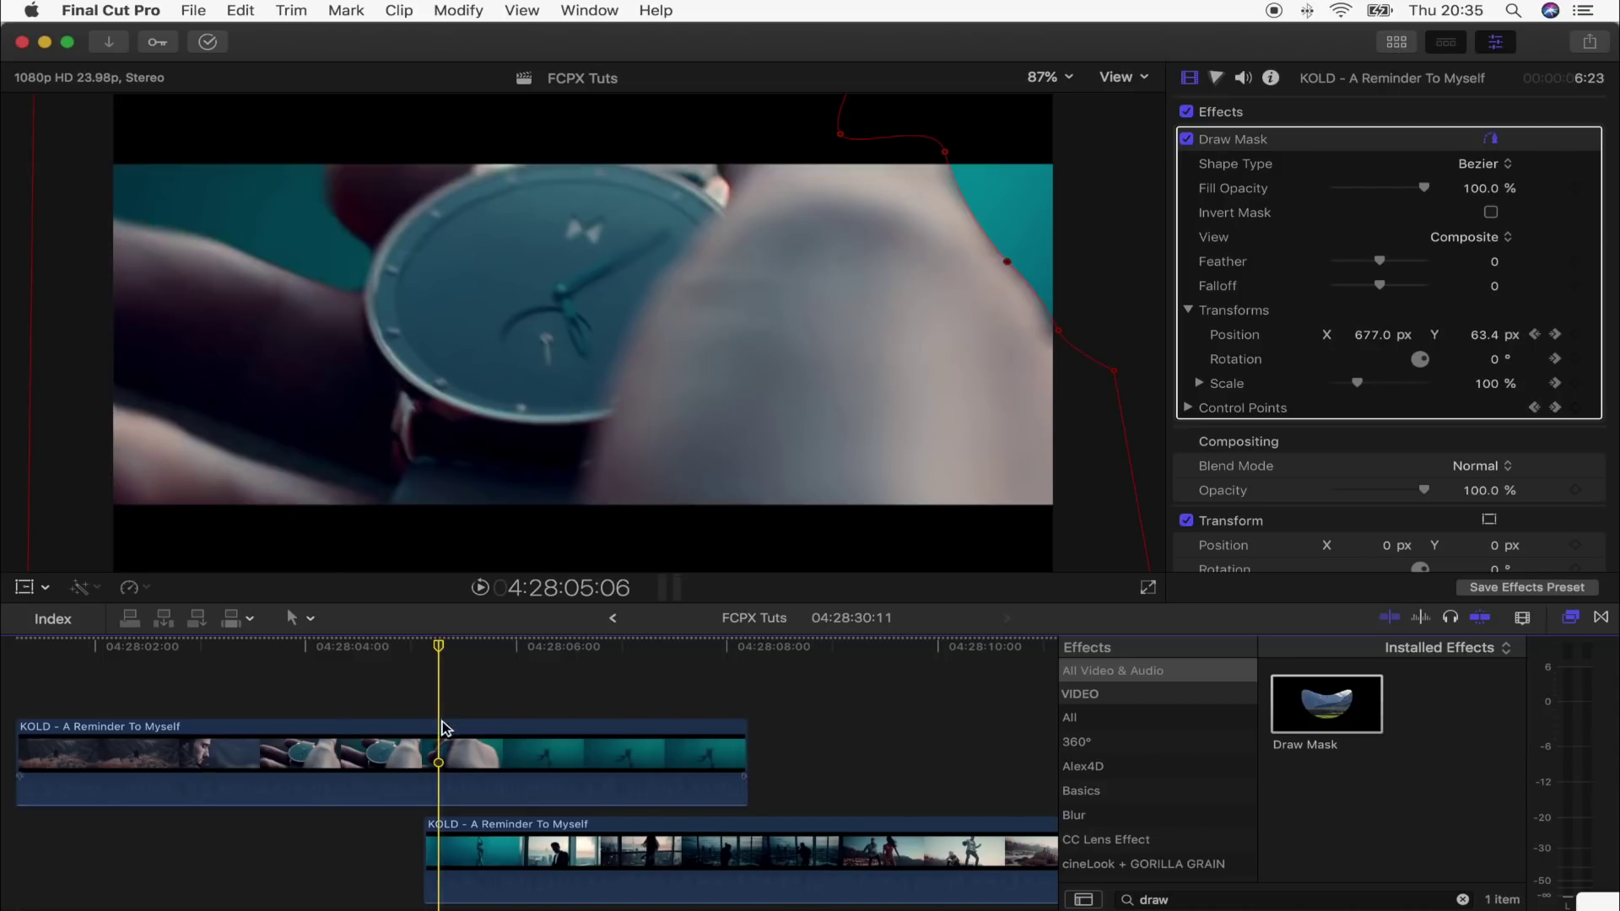
- Duplicate the masked clip onto the layer directly above it and delete the Draw Mask effect from the copy
{"action": "scroll", "coordinate": [448, 723], "scroll_direction": "left", "scroll_amount": 3}
{"action": "left_click", "coordinate": [382, 762]}
{"action": "left_click_drag", "start_coordinate": [253, 646], "coordinate": [119, 657]}
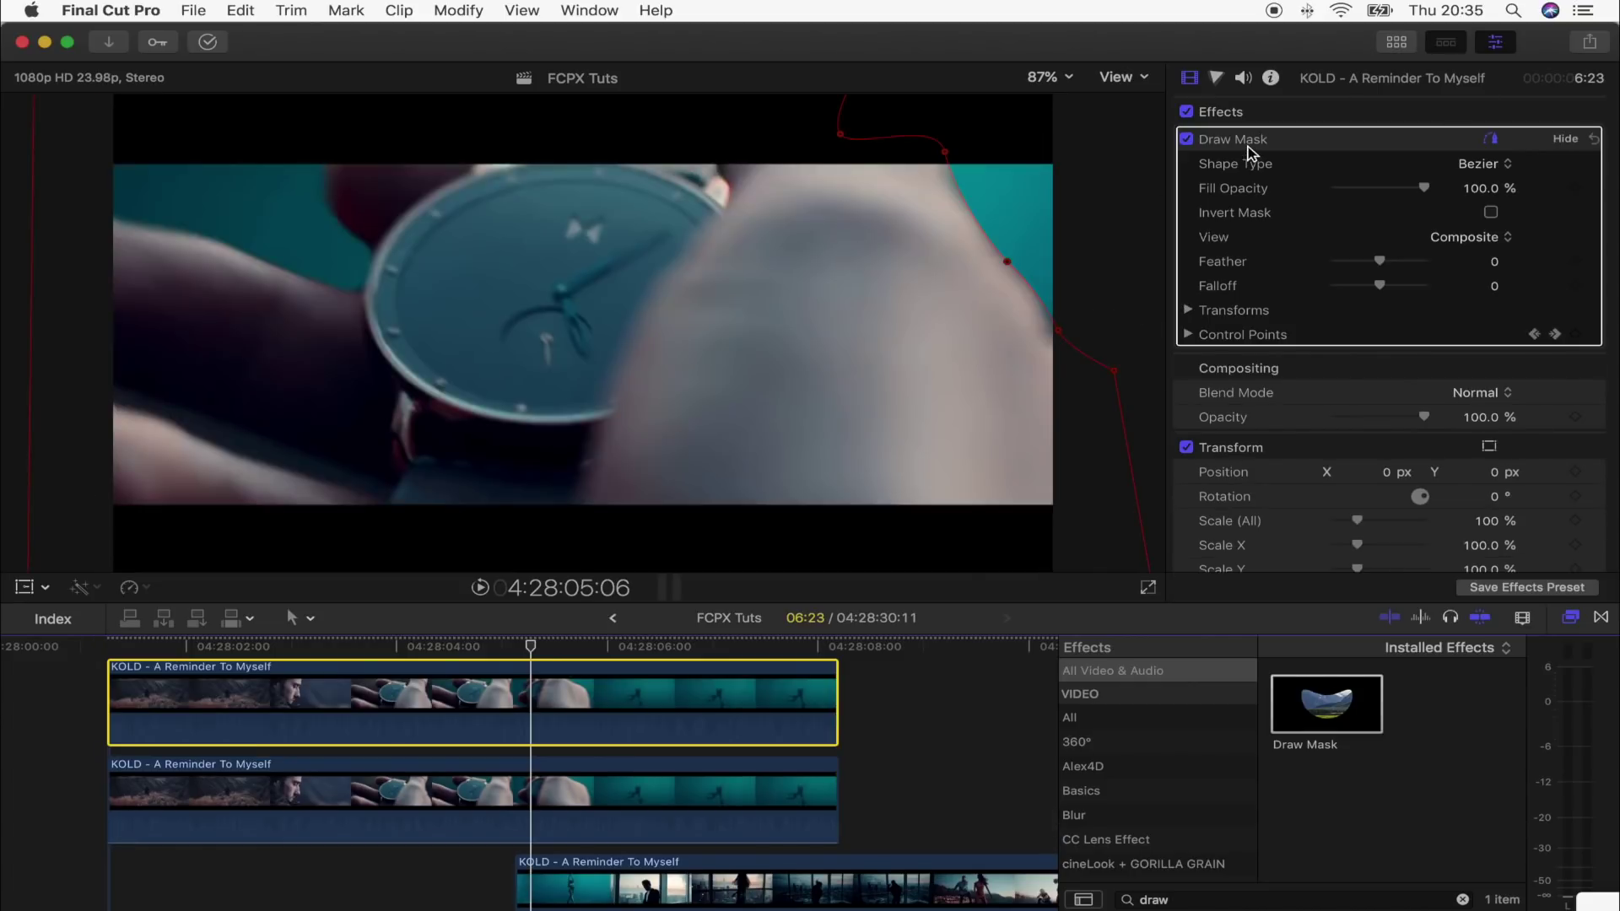
{"action": "left_click", "coordinate": [1257, 139]}
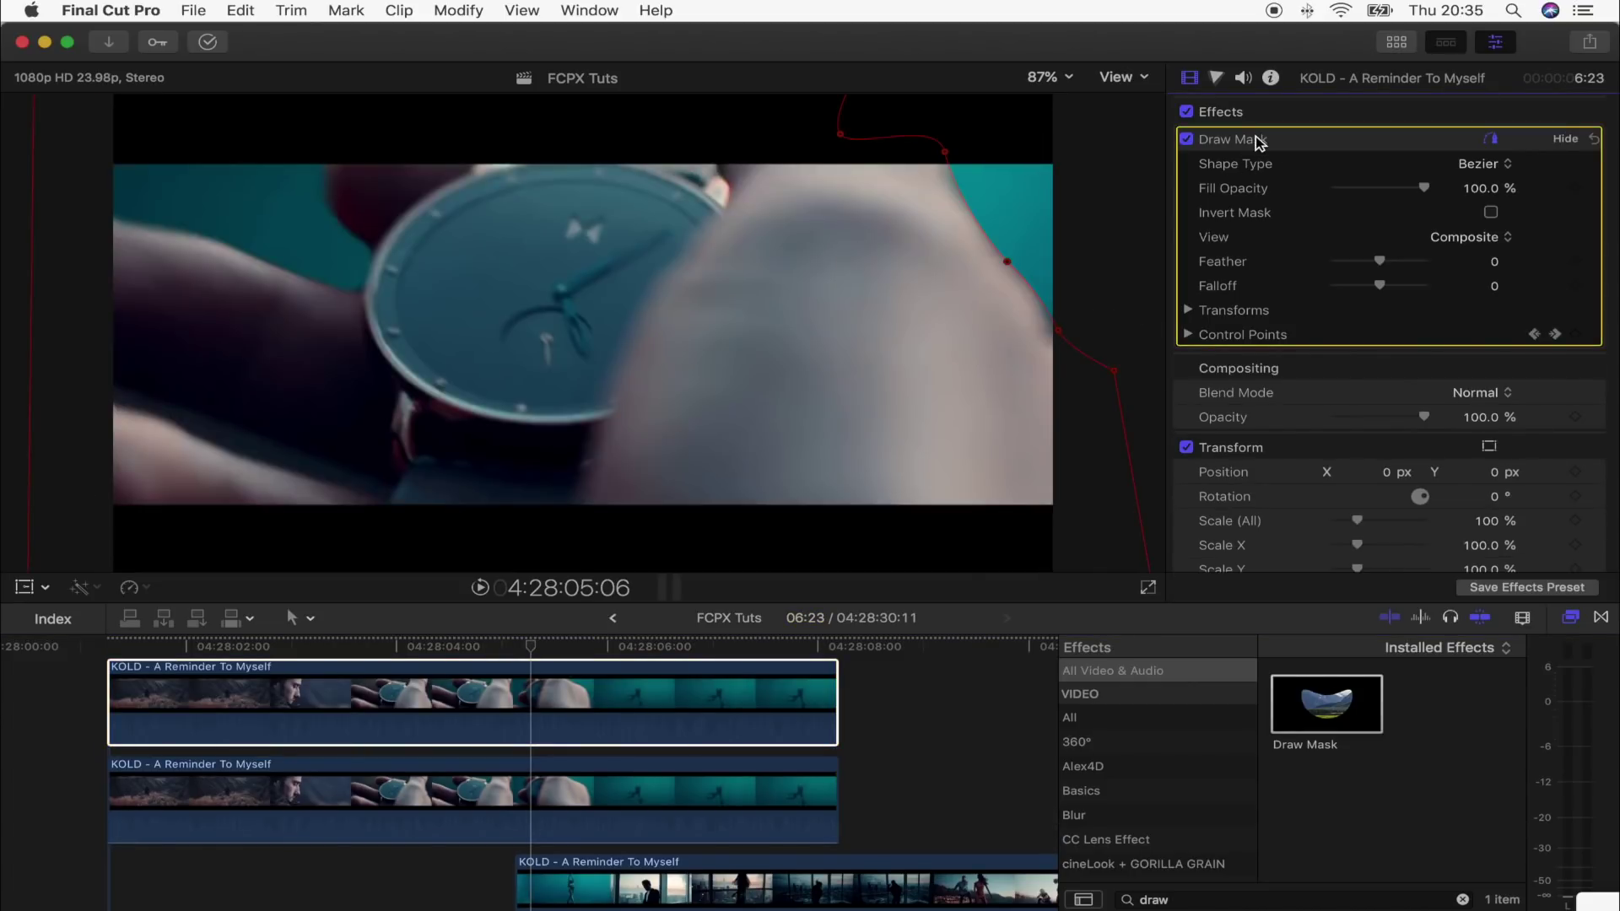
{"action": "key", "text": "Delete"}
- Keyframe the top clip's Opacity from 100% at 04:28:05:03 to 0% near 04:28:05:10
{"action": "key", "text": "Up"}
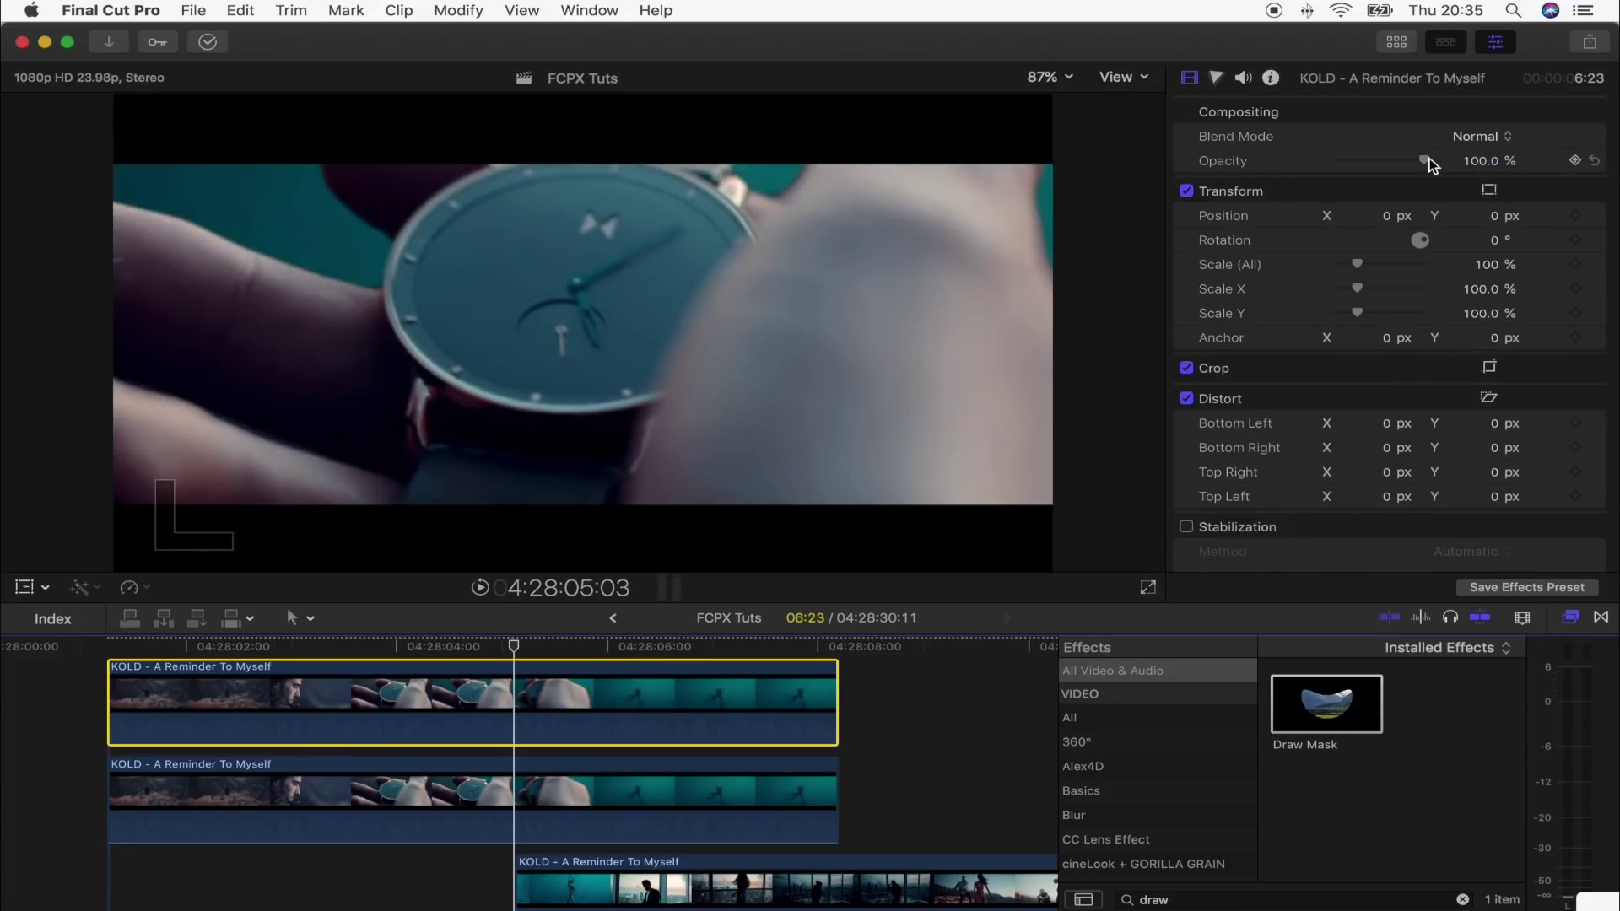
{"action": "left_click", "coordinate": [1576, 160]}
{"action": "left_click_drag", "start_coordinate": [518, 649], "coordinate": [544, 648]}
{"action": "left_click_drag", "start_coordinate": [1425, 160], "coordinate": [1318, 162]}
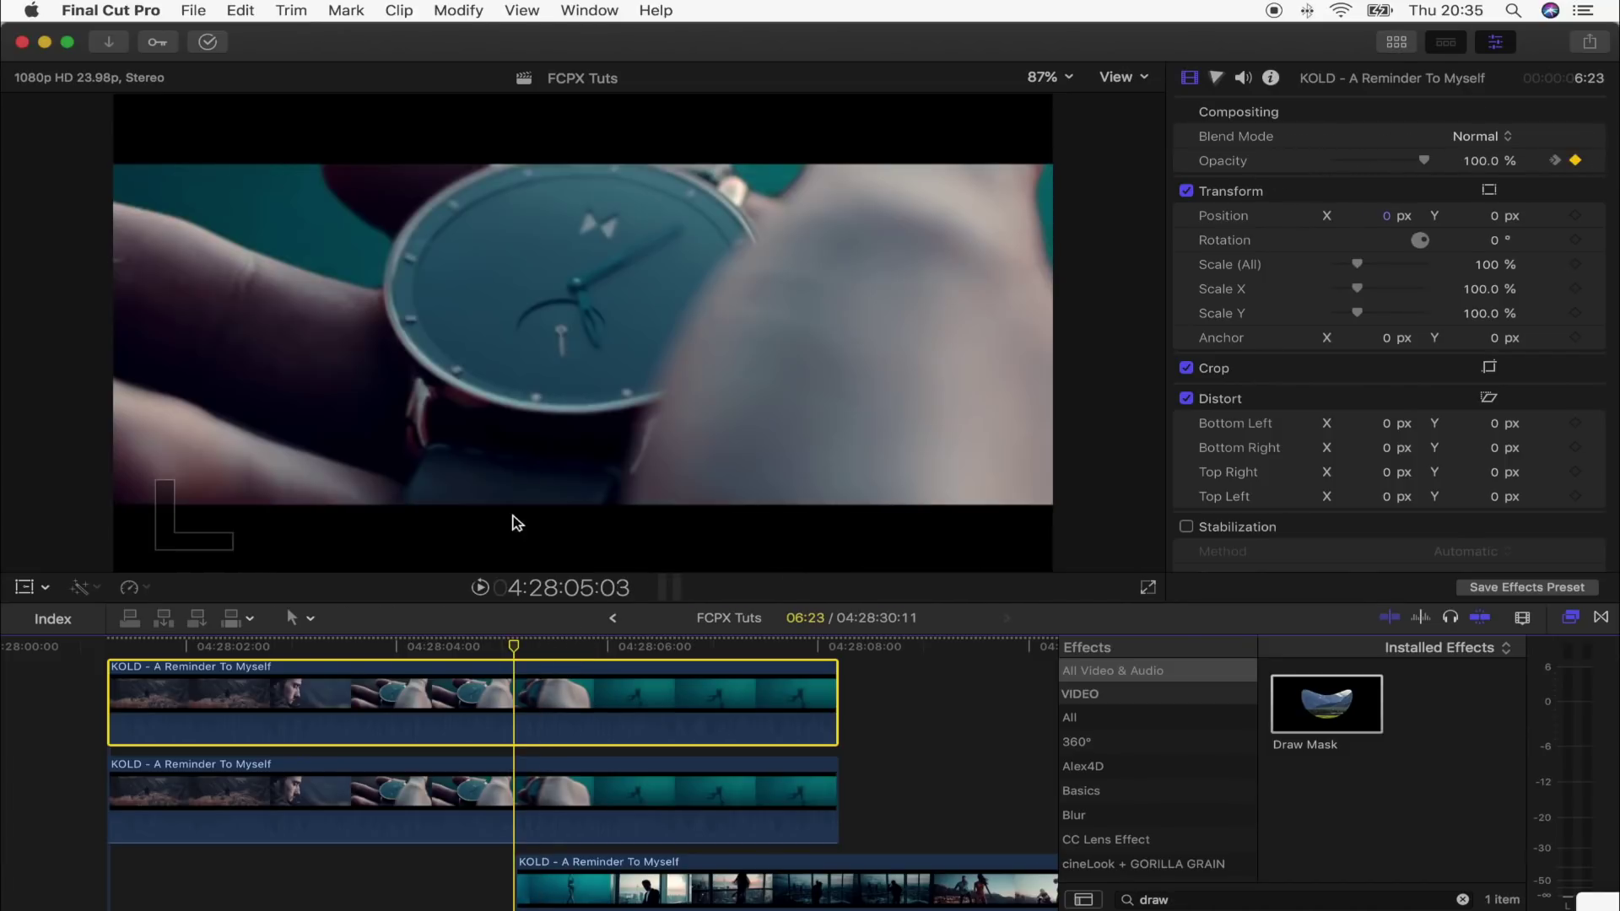
- Examine the top clip's opacity fade frame by frame between 04:28:05:03 and 04:28:05:10
{"action": "key", "text": "Right"}
{"action": "key", "text": "Right"}
{"action": "key", "text": "Right"}
{"action": "key", "text": "Right"}
{"action": "key", "text": "Right"}
{"action": "key", "text": "Right"}
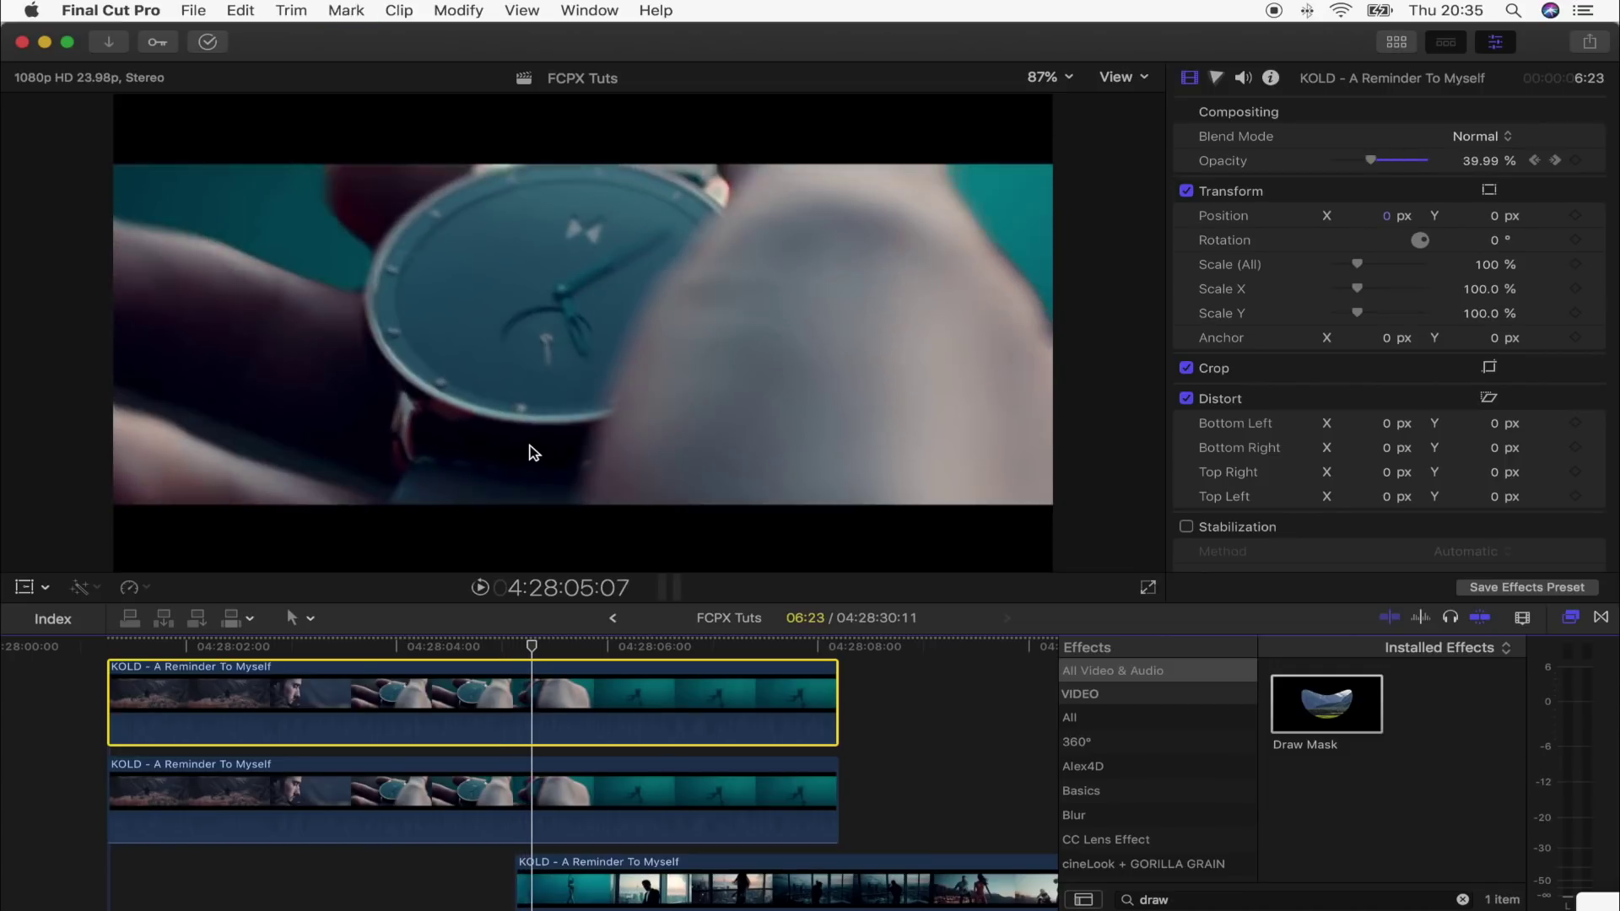
{"action": "key", "text": "Left"}
{"action": "key", "text": "Left"}
{"action": "key", "text": "Left"}
{"action": "key", "text": "Left"}
{"action": "key", "text": "Right"}
{"action": "key", "text": "Right"}
{"action": "key", "text": "Right"}
{"action": "key", "text": "Right"}
{"action": "key", "text": "Right"}
{"action": "key", "text": "Right"}
{"action": "key", "text": "Right"}
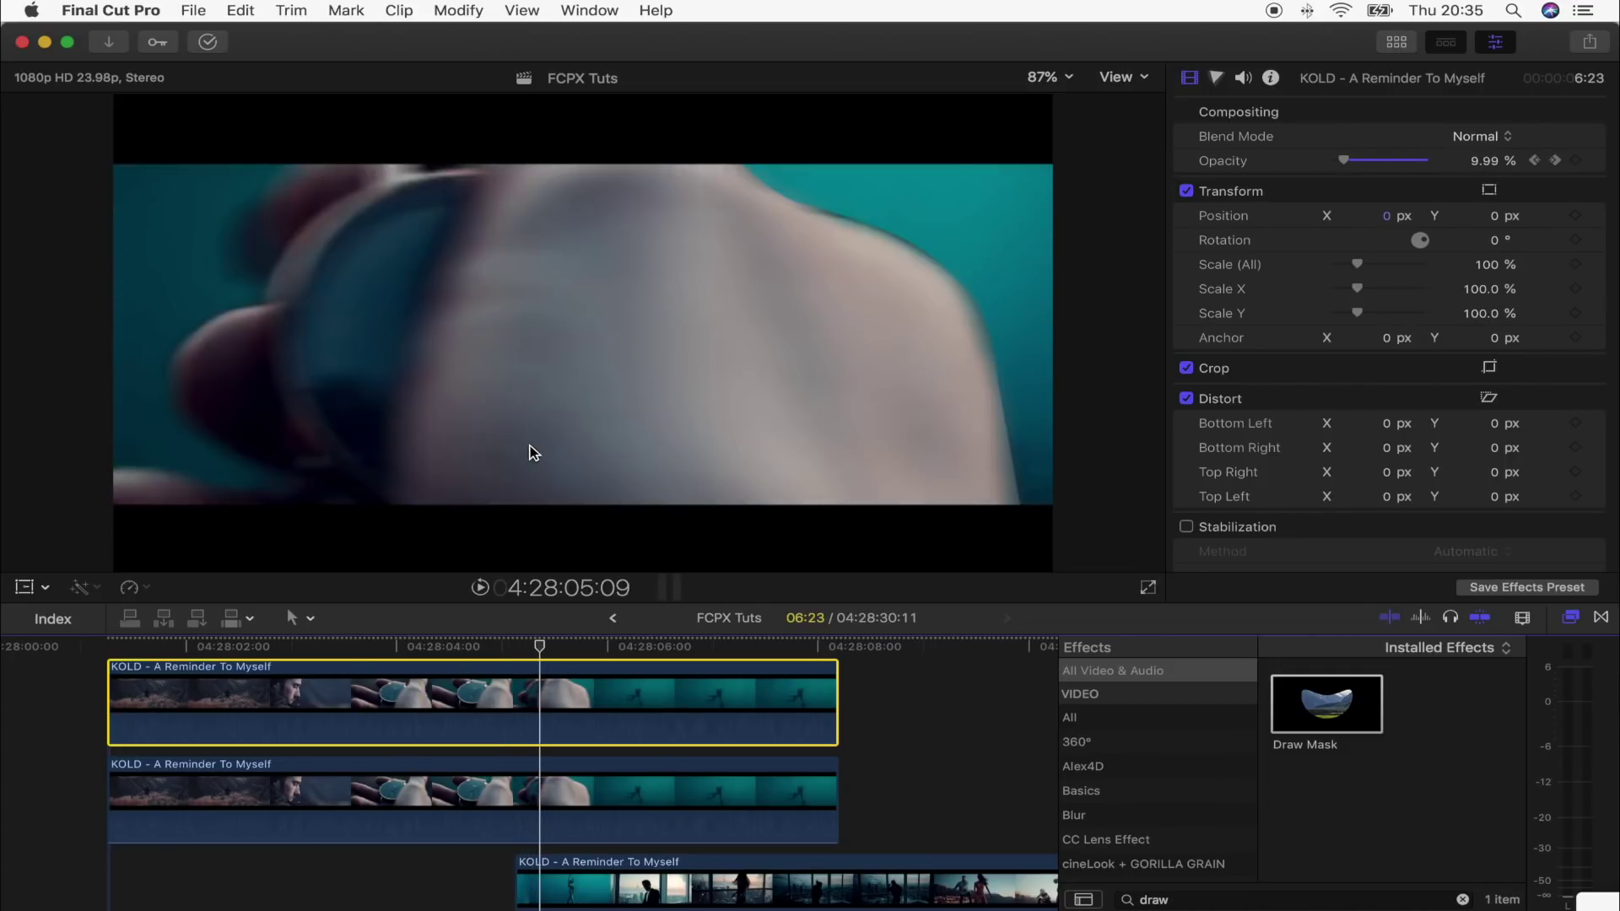
{"action": "key", "text": "Left"}
{"action": "key", "text": "Left"}
{"action": "key", "text": "Left"}
{"action": "key", "text": "Left"}
{"action": "key", "text": "Left"}
{"action": "key", "text": "Left"}
{"action": "key", "text": "Left"}
{"action": "key", "text": "Left"}
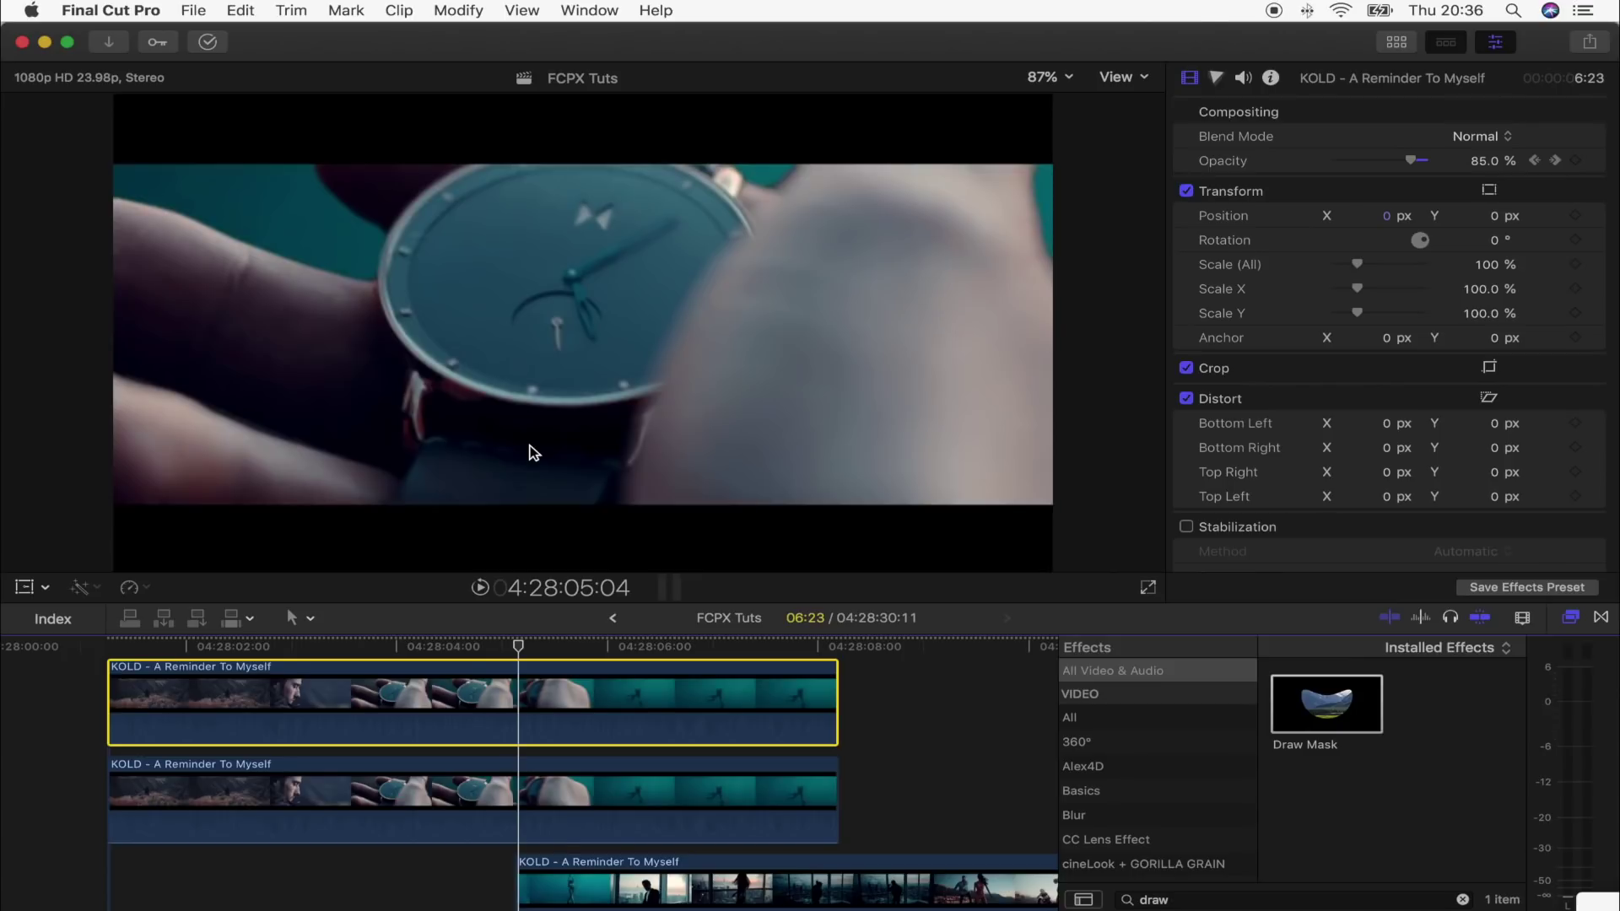
{"action": "key", "text": "Left"}
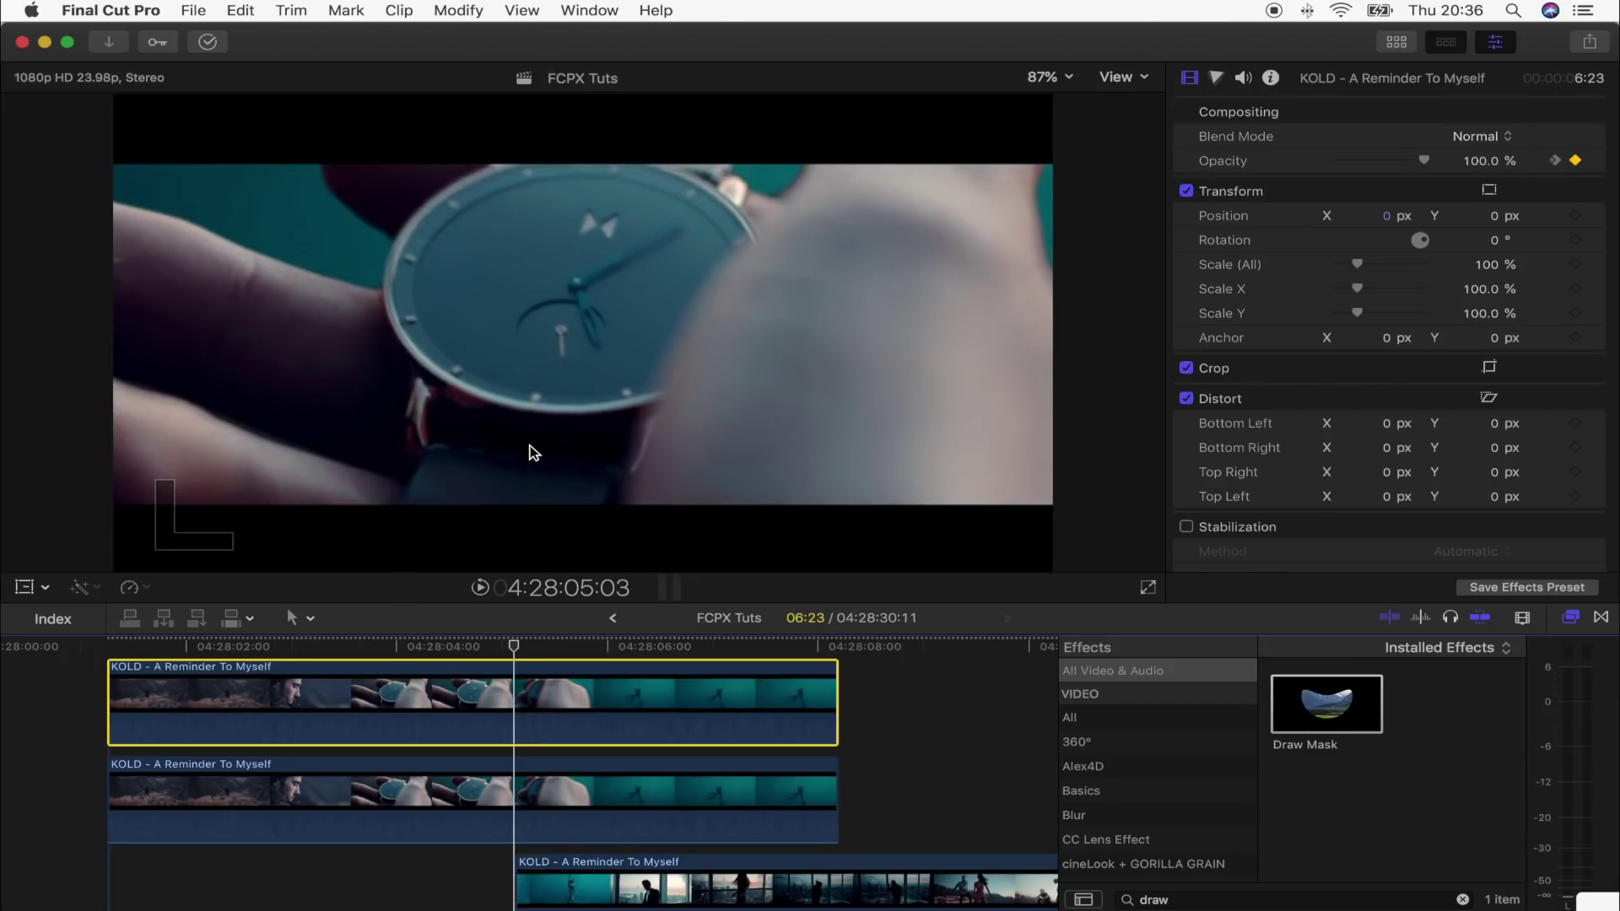
{"action": "key", "text": "Right"}
{"action": "key", "text": "Right"}
{"action": "key", "text": "Right"}
{"action": "key", "text": "Right"}
{"action": "key", "text": "Right"}
{"action": "key", "text": "Right"}
{"action": "key", "text": "Right"}
{"action": "key", "text": "Right"}
{"action": "key", "text": "Right"}
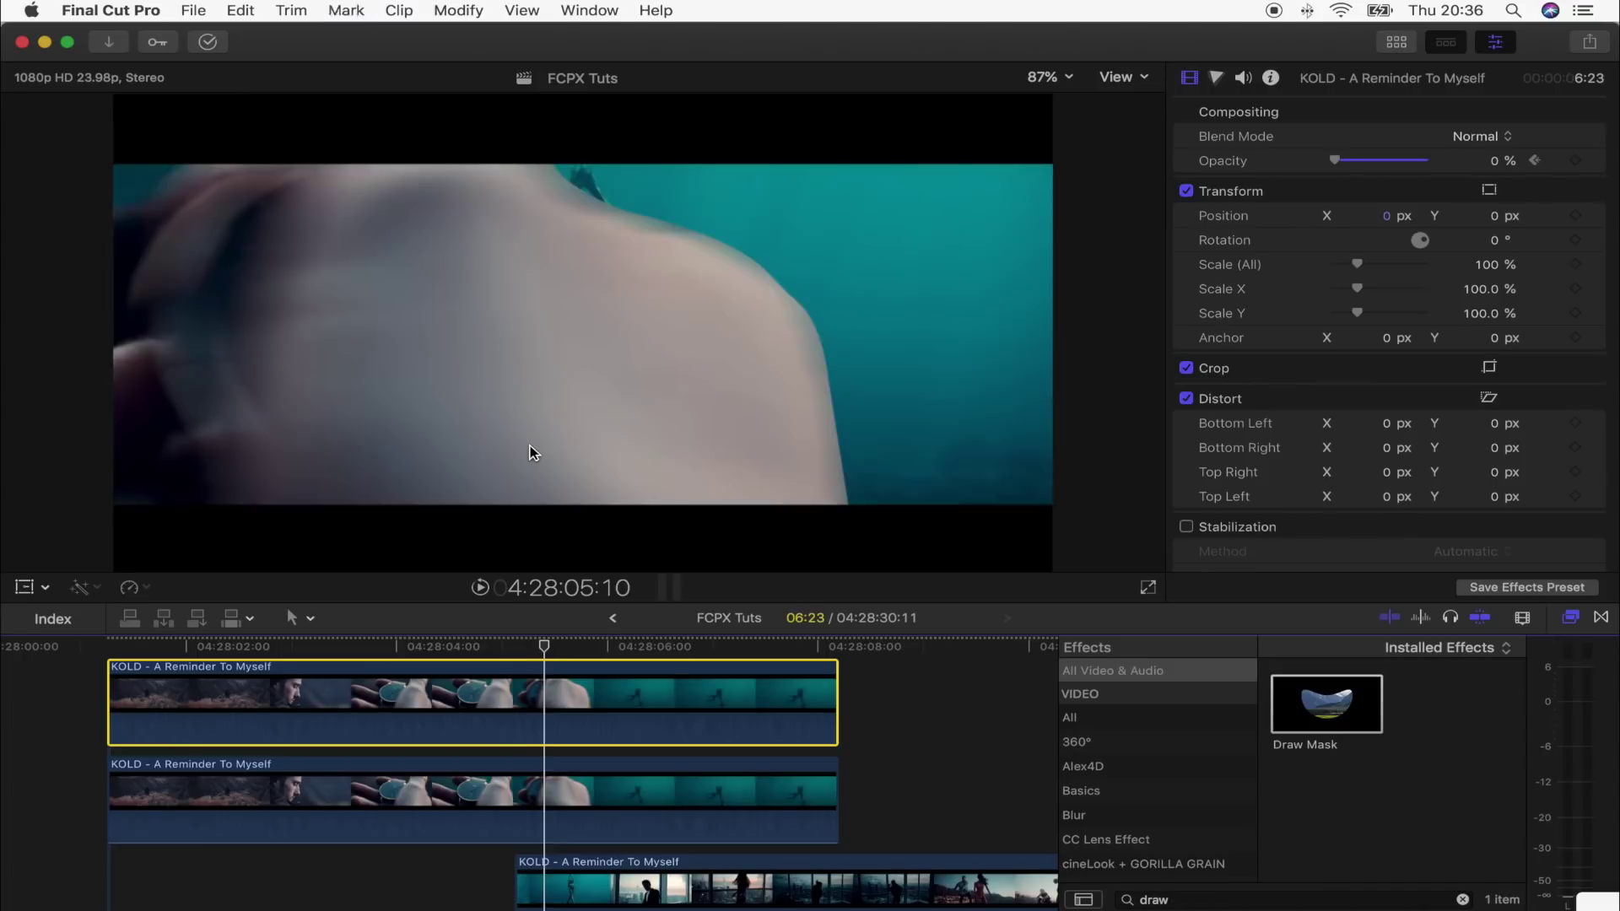
{"action": "key", "text": "Left"}
{"action": "key", "text": "Left"}
{"action": "key", "text": "Left"}
{"action": "key", "text": "Left"}
{"action": "key", "text": "Left"}
{"action": "key", "text": "Right"}
- Set the masked clip's Draw Mask Feather to -26 and Falloff to -88, and play back the transition
{"action": "left_click", "coordinate": [539, 795]}
{"action": "left_click_drag", "start_coordinate": [1381, 266], "coordinate": [1348, 295]}
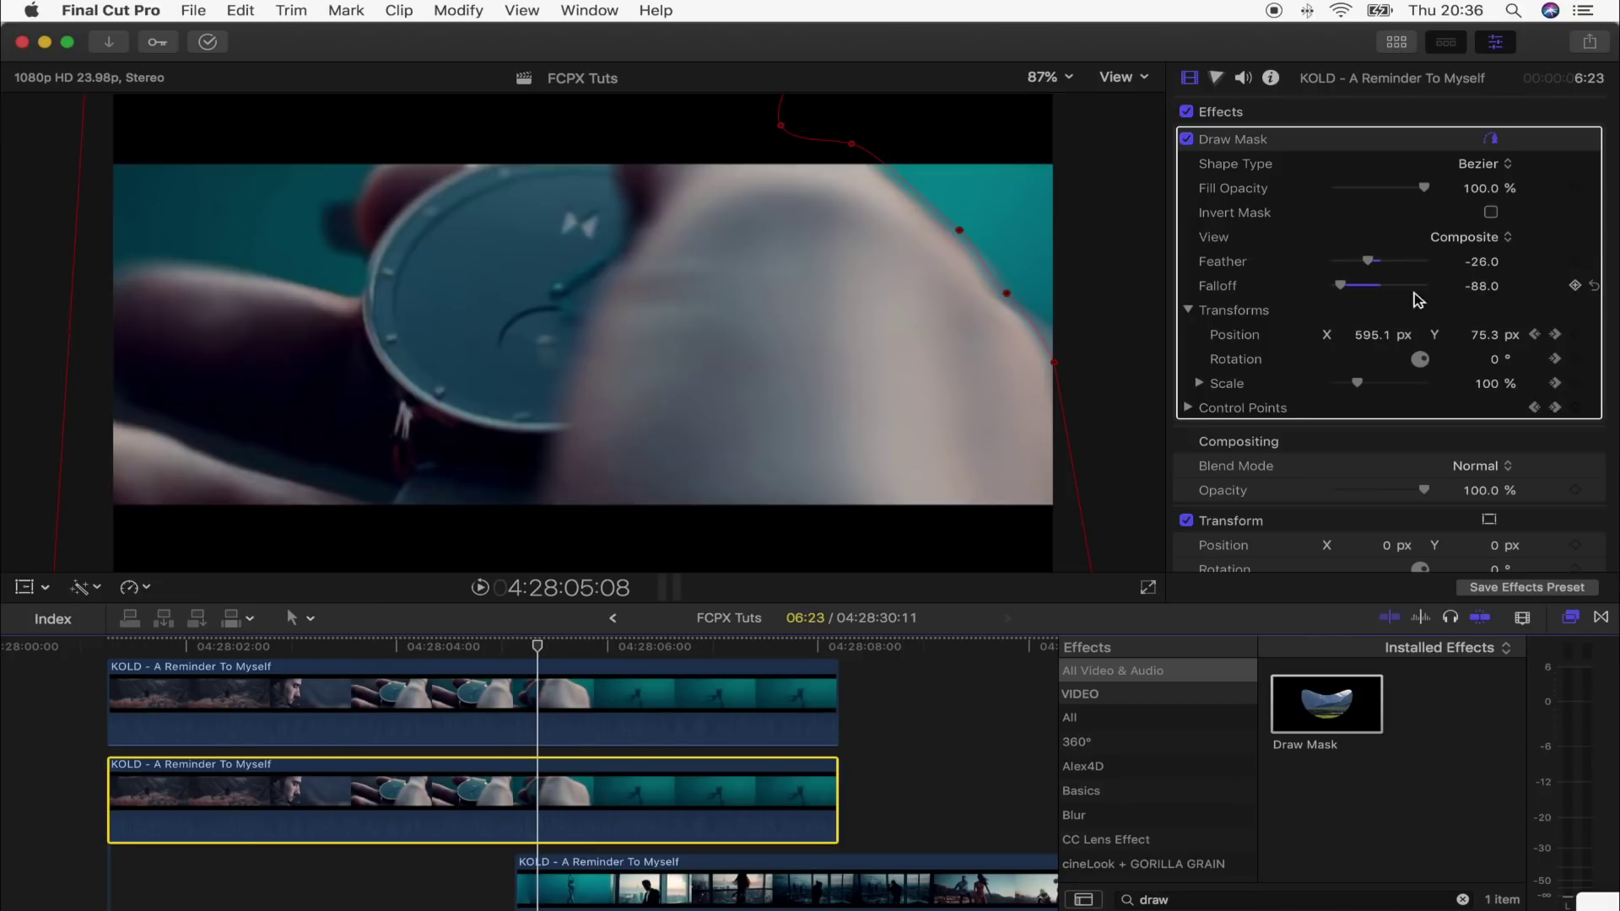
{"action": "key", "text": "space"}
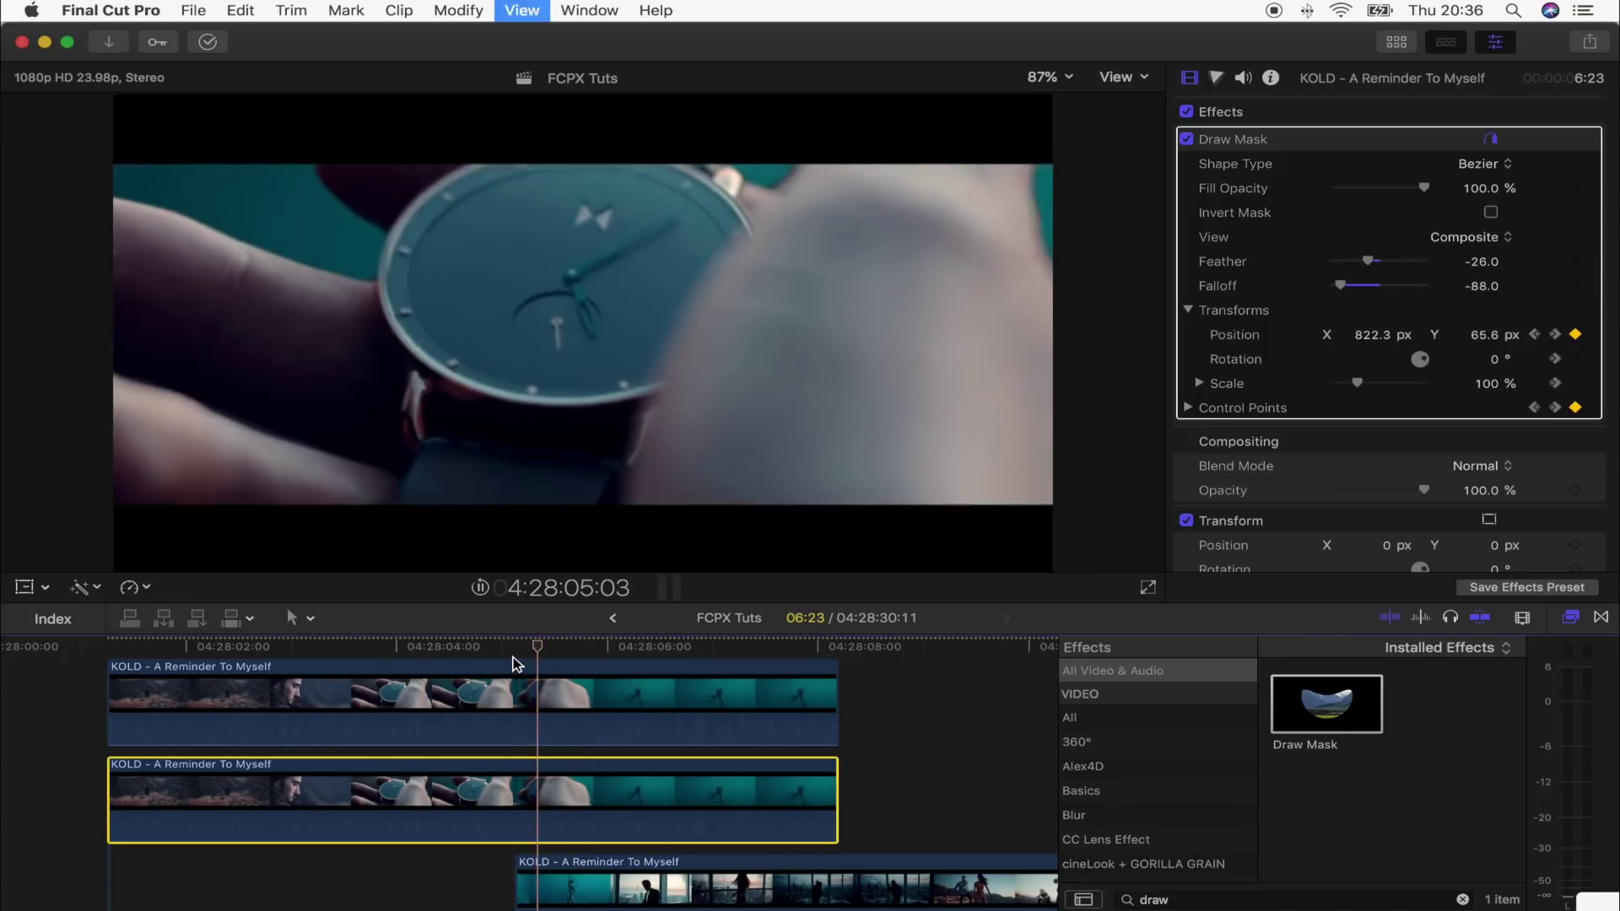
{"action": "key", "text": "space"}
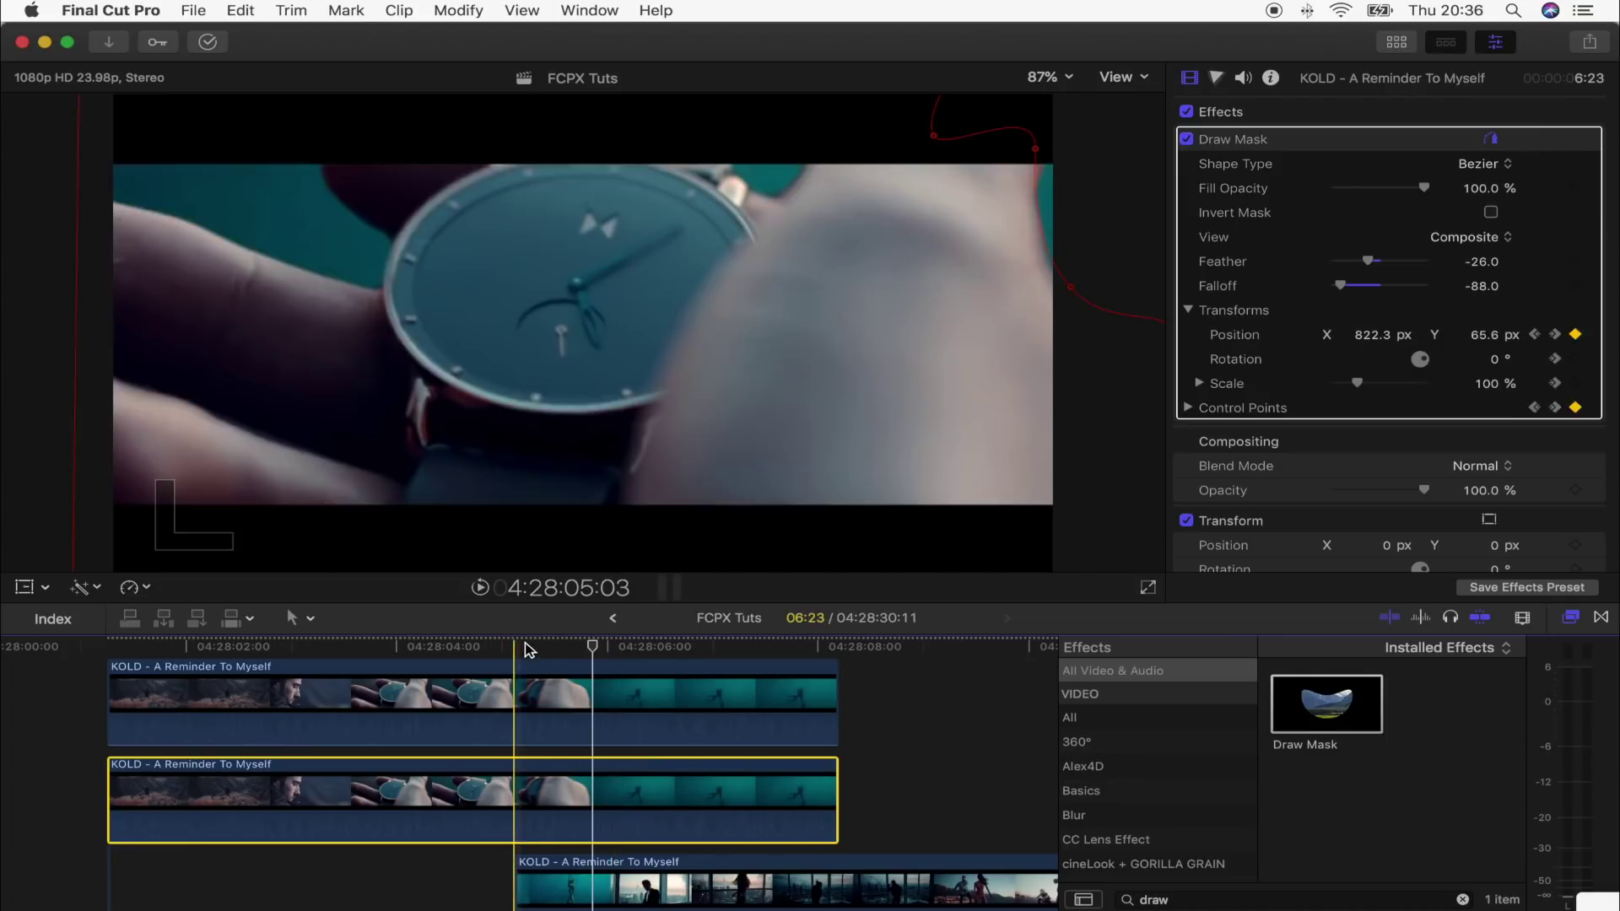
{"action": "left_click", "coordinate": [544, 650]}
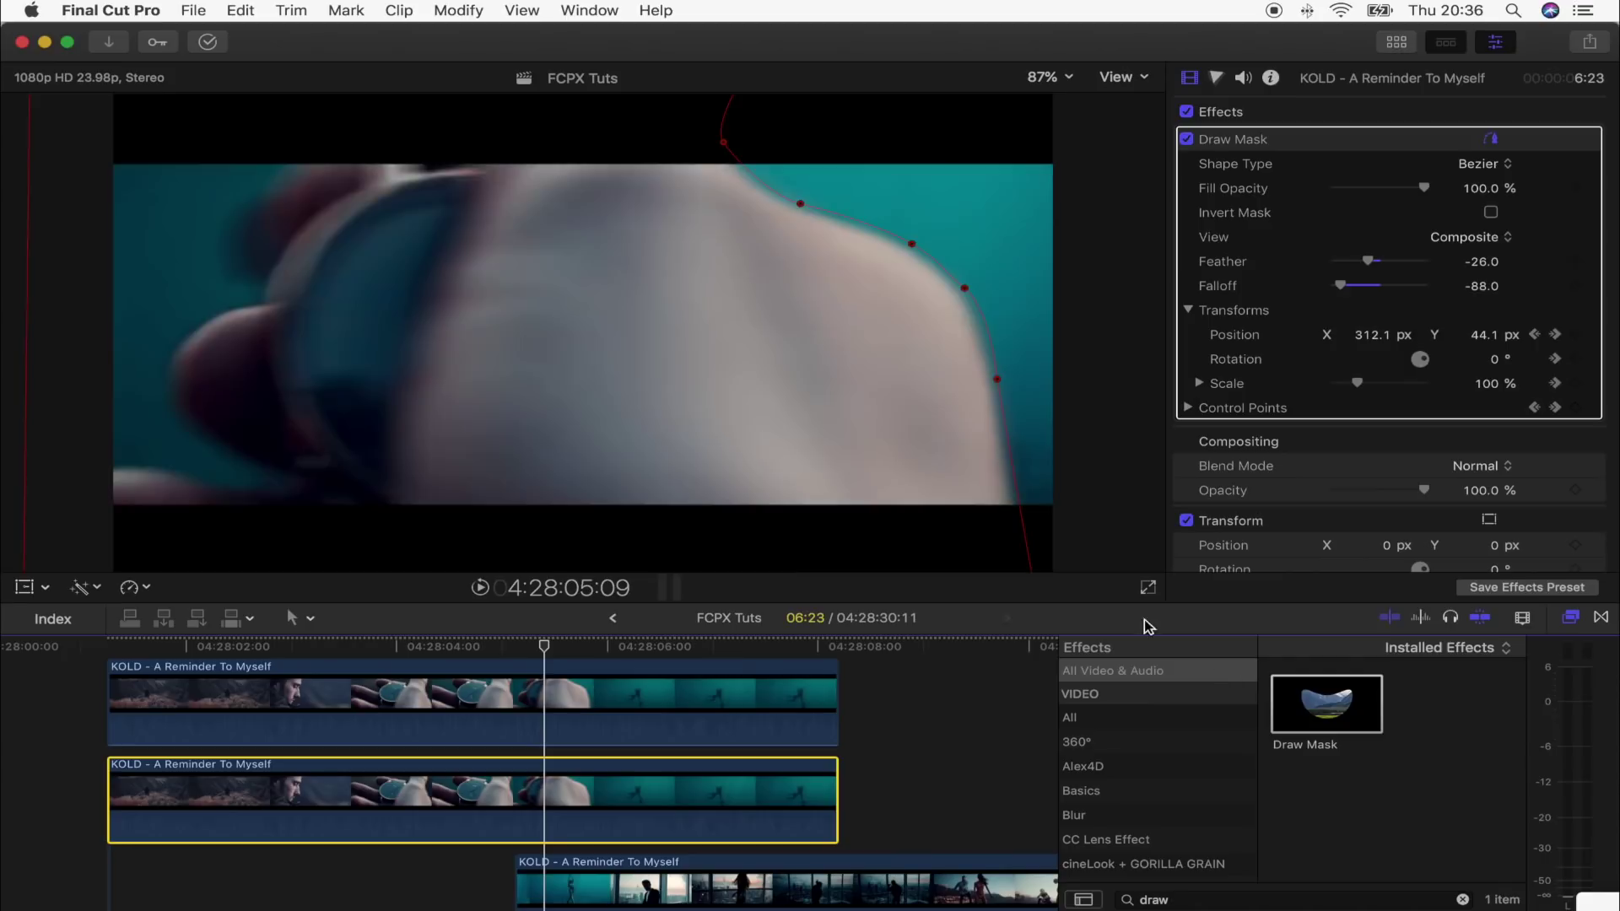
- Apply the Directional blur from the Blur effects to the masked clip, with an Amount of 232.1 and an Angle of 180.7°
{"action": "scroll", "coordinate": [1114, 802], "scroll_direction": "down", "scroll_amount": 2}
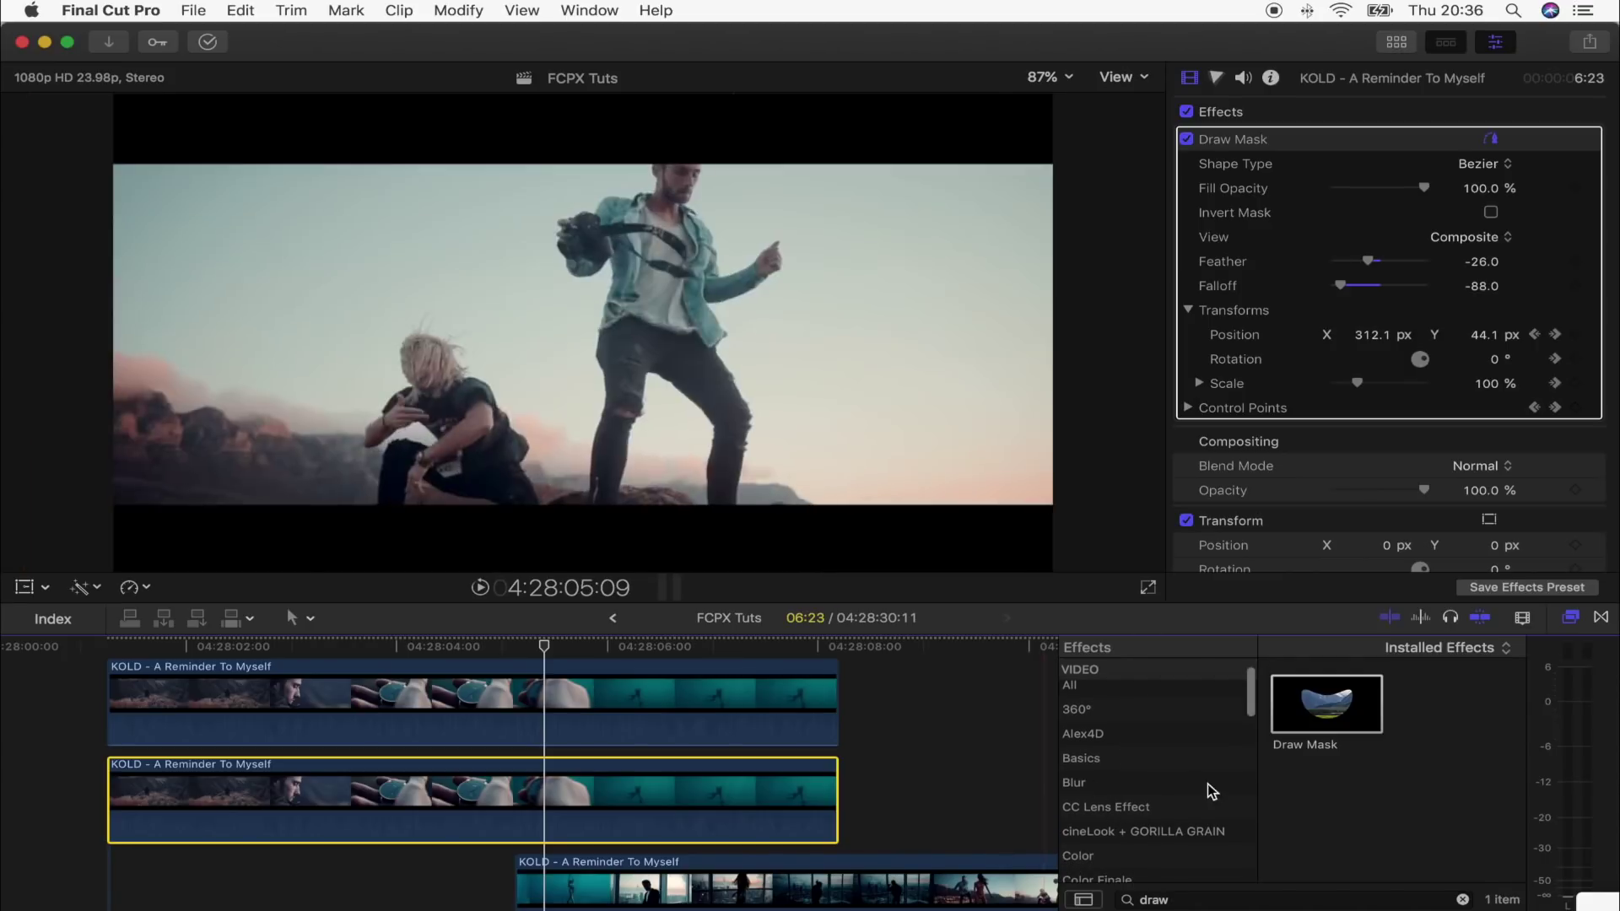
{"action": "left_click", "coordinate": [1127, 787]}
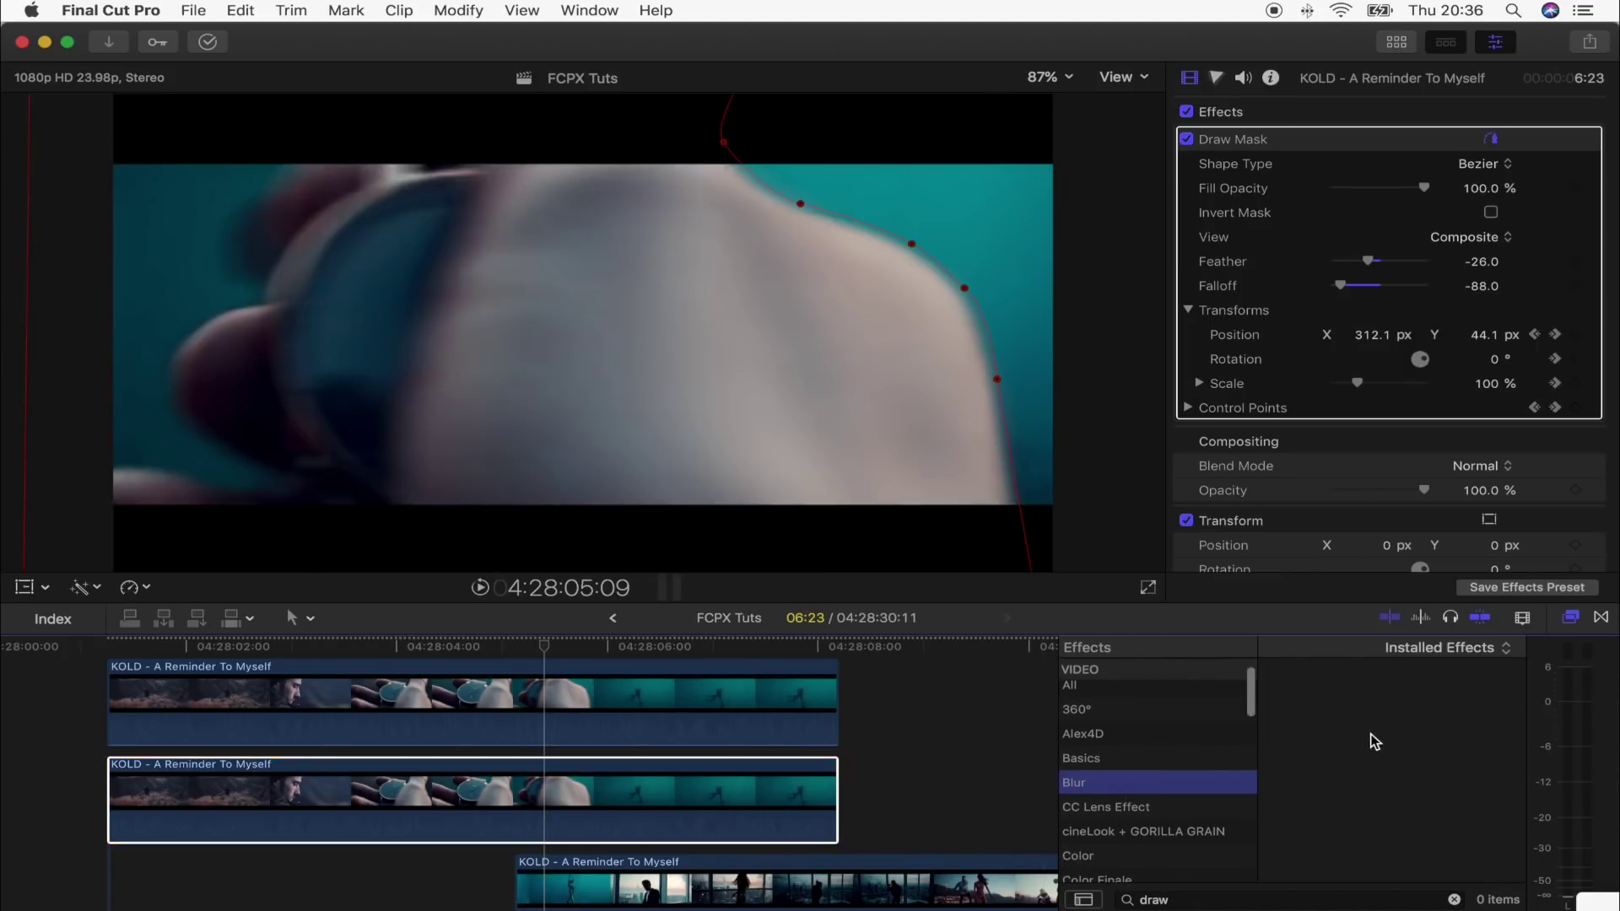
{"action": "left_click", "coordinate": [1462, 899]}
{"action": "left_click_drag", "start_coordinate": [1342, 724], "coordinate": [549, 797]}
{"action": "left_click_drag", "start_coordinate": [615, 333], "coordinate": [503, 338]}
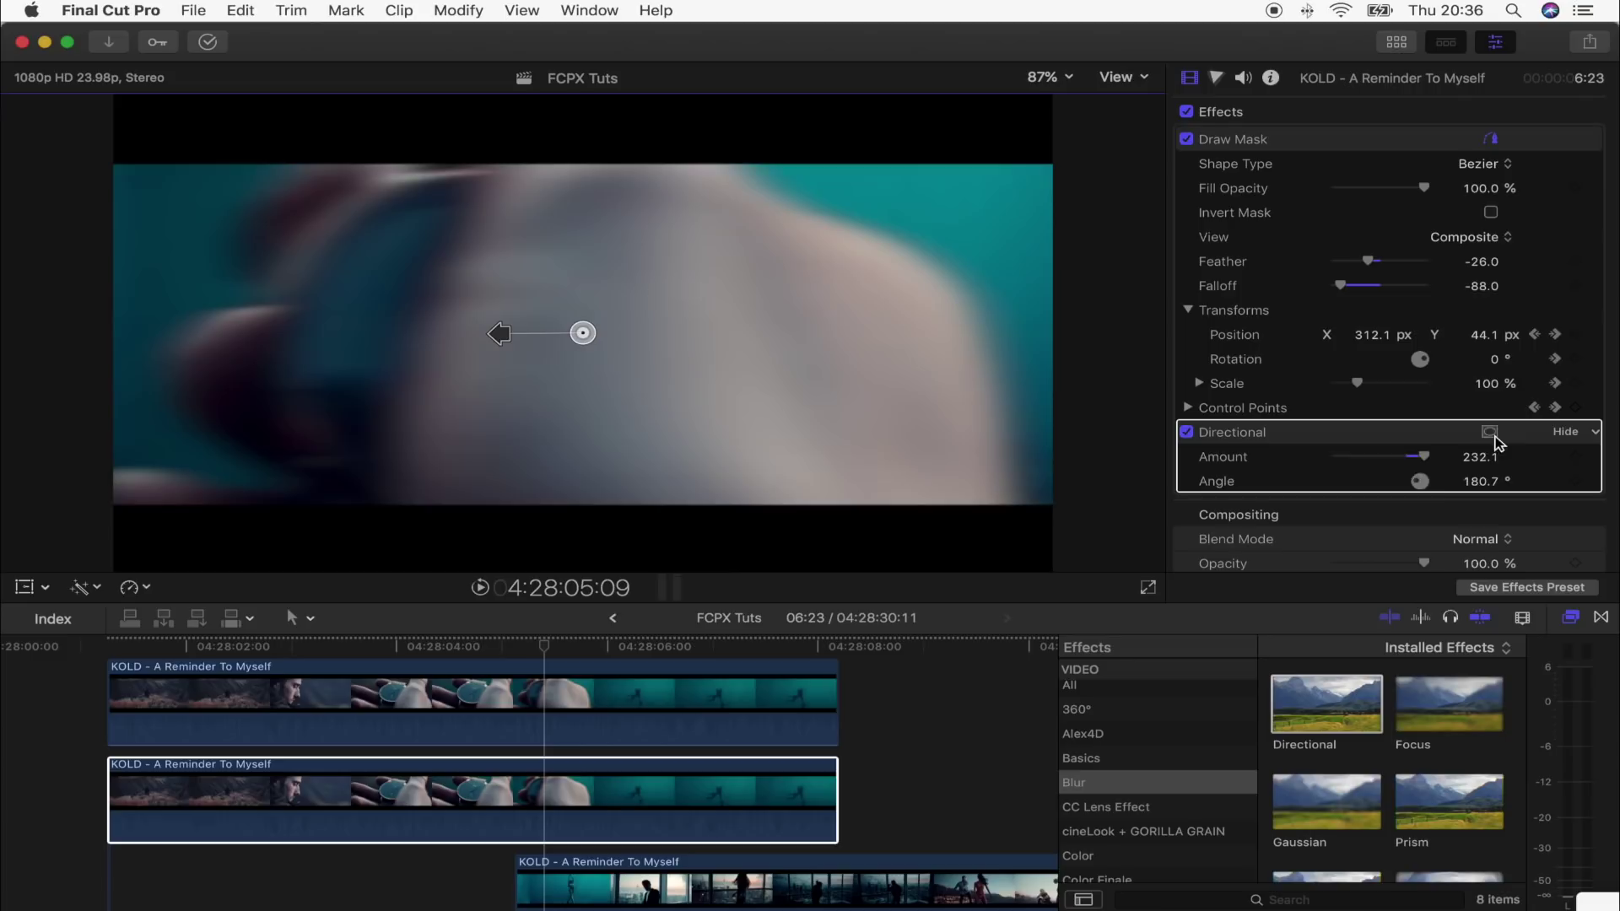
- Add a shape mask to the Directional blur and fit it as a tall ellipse over the leading edge of the hand
{"action": "left_click", "coordinate": [1494, 436]}
{"action": "left_click", "coordinate": [1389, 444]}
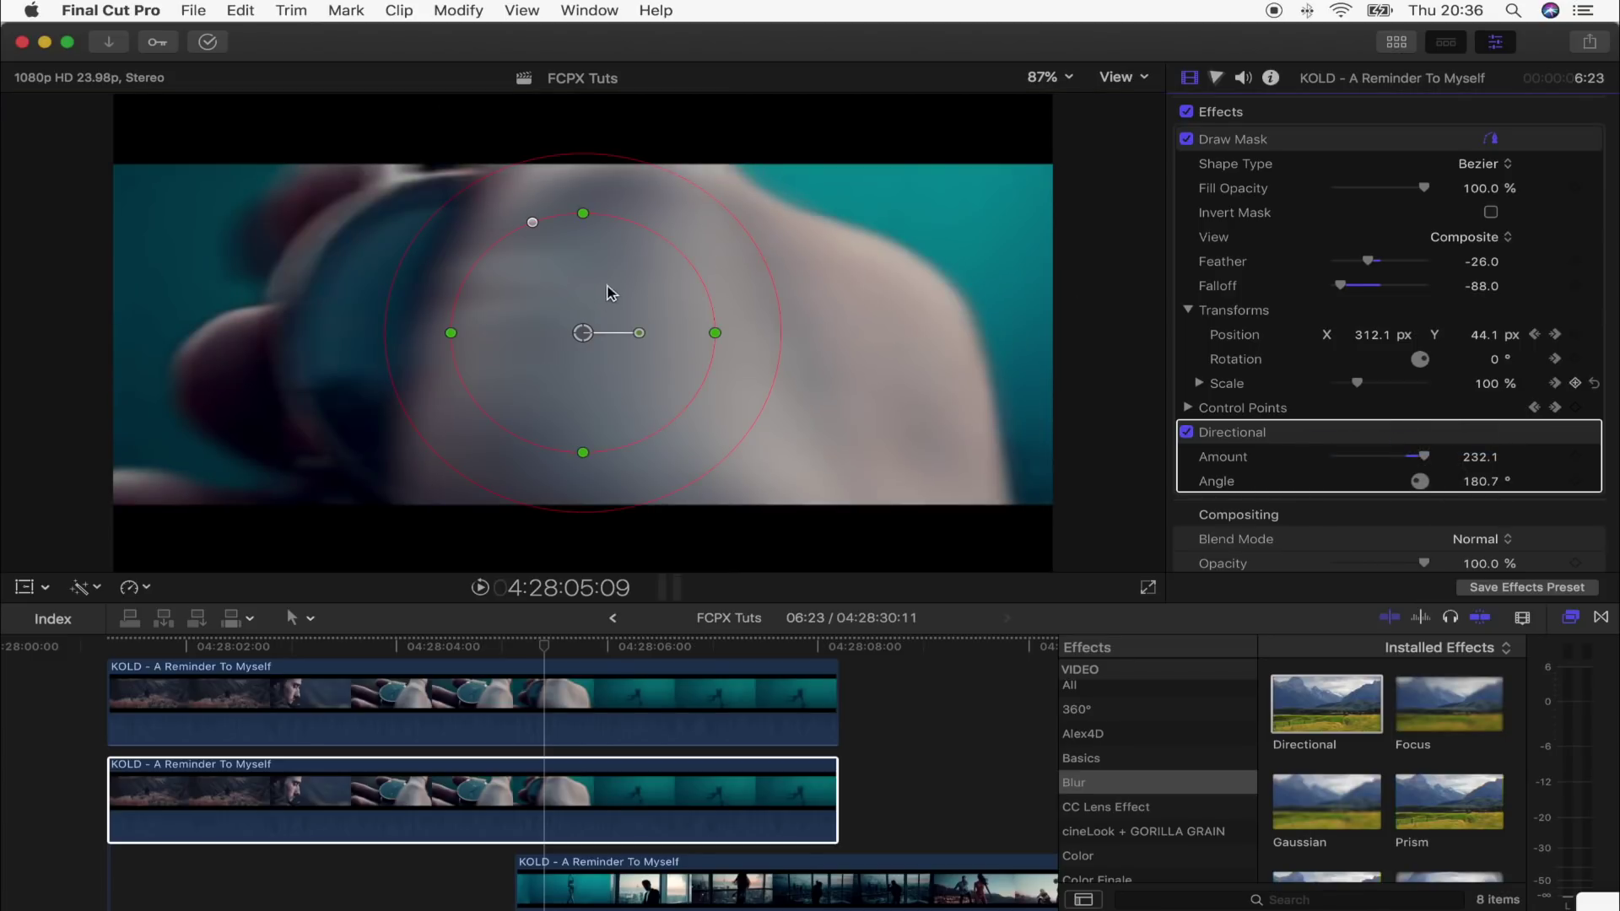
{"action": "left_click_drag", "start_coordinate": [590, 337], "coordinate": [923, 371]}
{"action": "left_click_drag", "start_coordinate": [922, 258], "coordinate": [921, 133]}
{"action": "left_click_drag", "start_coordinate": [928, 376], "coordinate": [893, 346]}
{"action": "left_click_drag", "start_coordinate": [643, 271], "coordinate": [599, 271]}
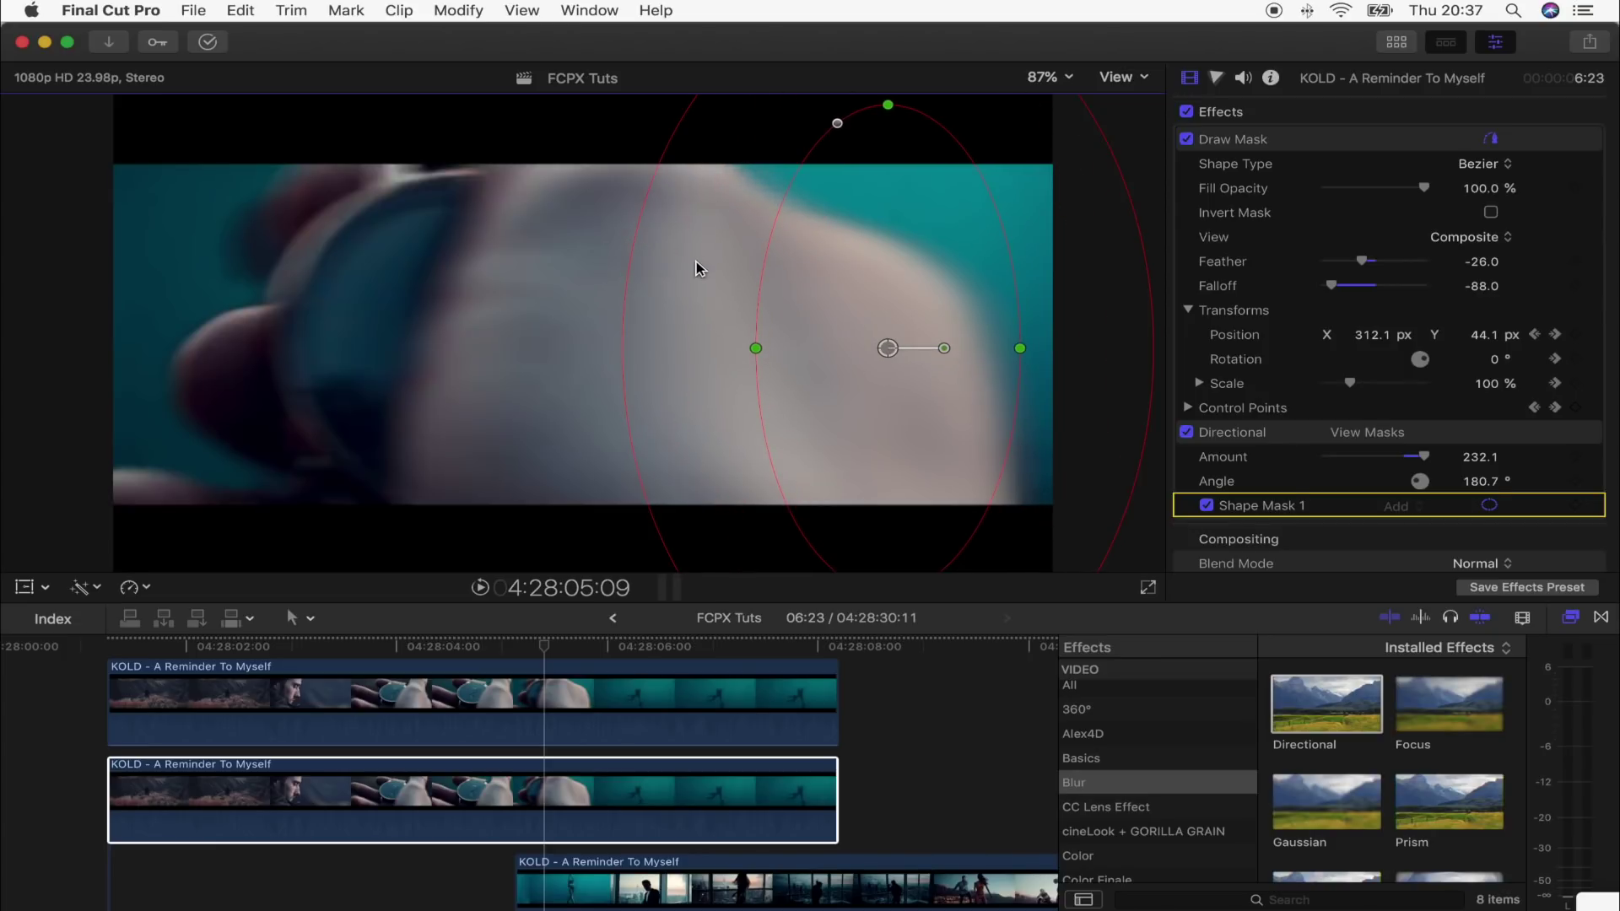
- Keyframe the Directional blur's Amount, Angle and Shape Mask 1 near 04:28:05:09, and lower the Amount a few frames earlier
{"action": "left_click", "coordinate": [1575, 456]}
{"action": "left_click", "coordinate": [1575, 481]}
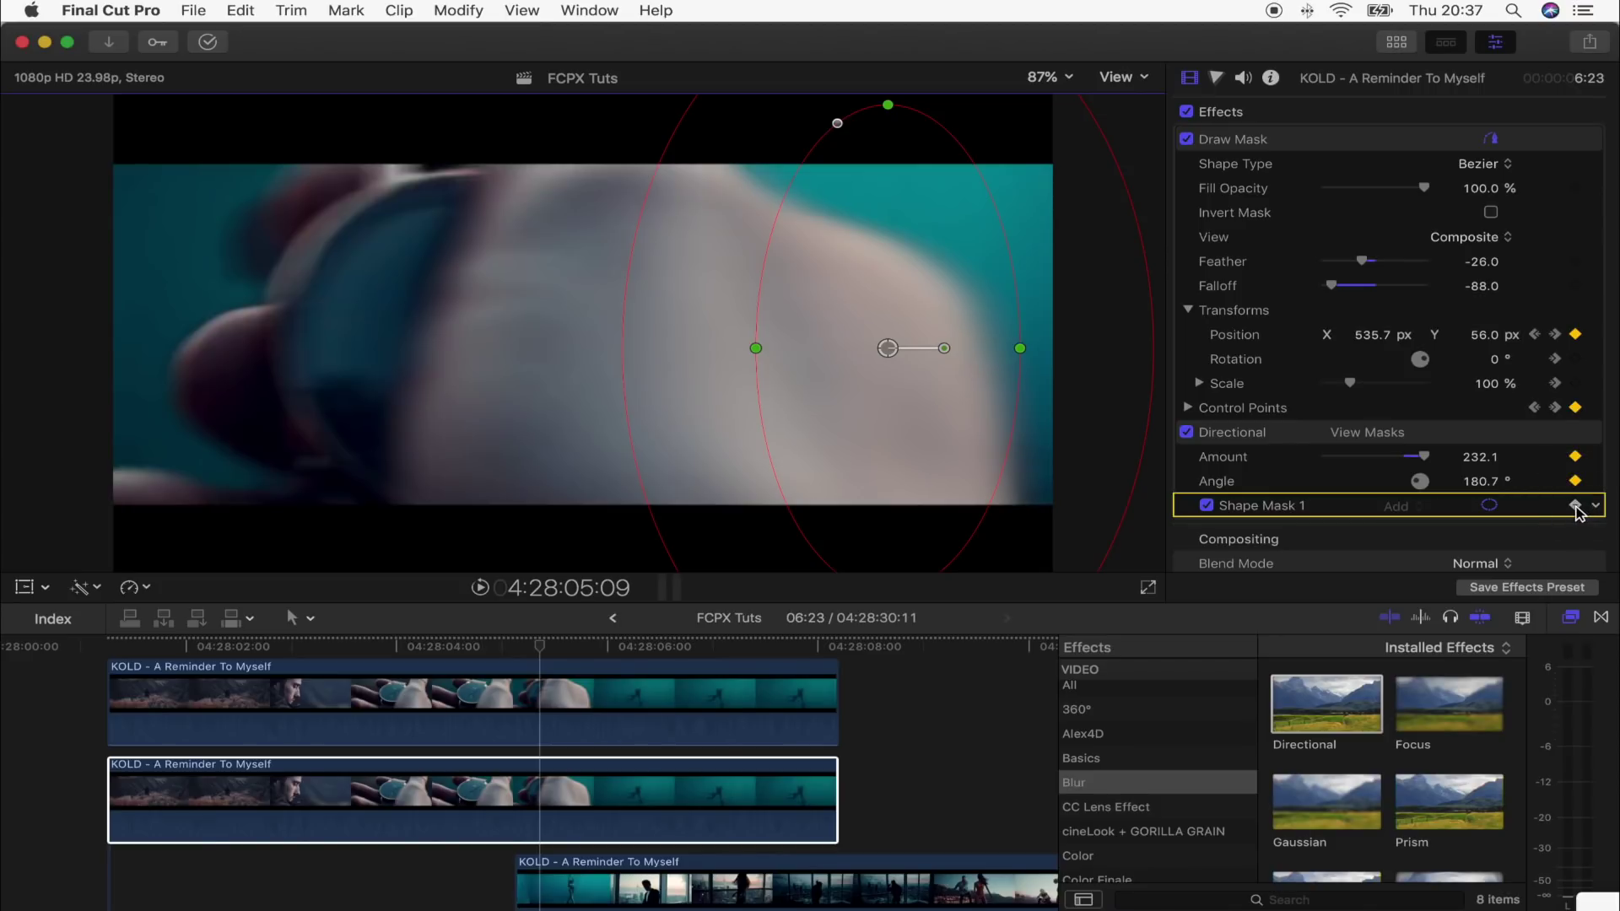
{"action": "left_click_drag", "start_coordinate": [537, 647], "coordinate": [526, 647]}
{"action": "left_click_drag", "start_coordinate": [1390, 457], "coordinate": [1220, 469]}
- Keyframe Shape Mask 1 to follow the hand's edge leftward around 04:28:05:12 and the next frame, widening the ellipse, and check the neighbouring frames
{"action": "left_click_drag", "start_coordinate": [516, 646], "coordinate": [556, 653]}
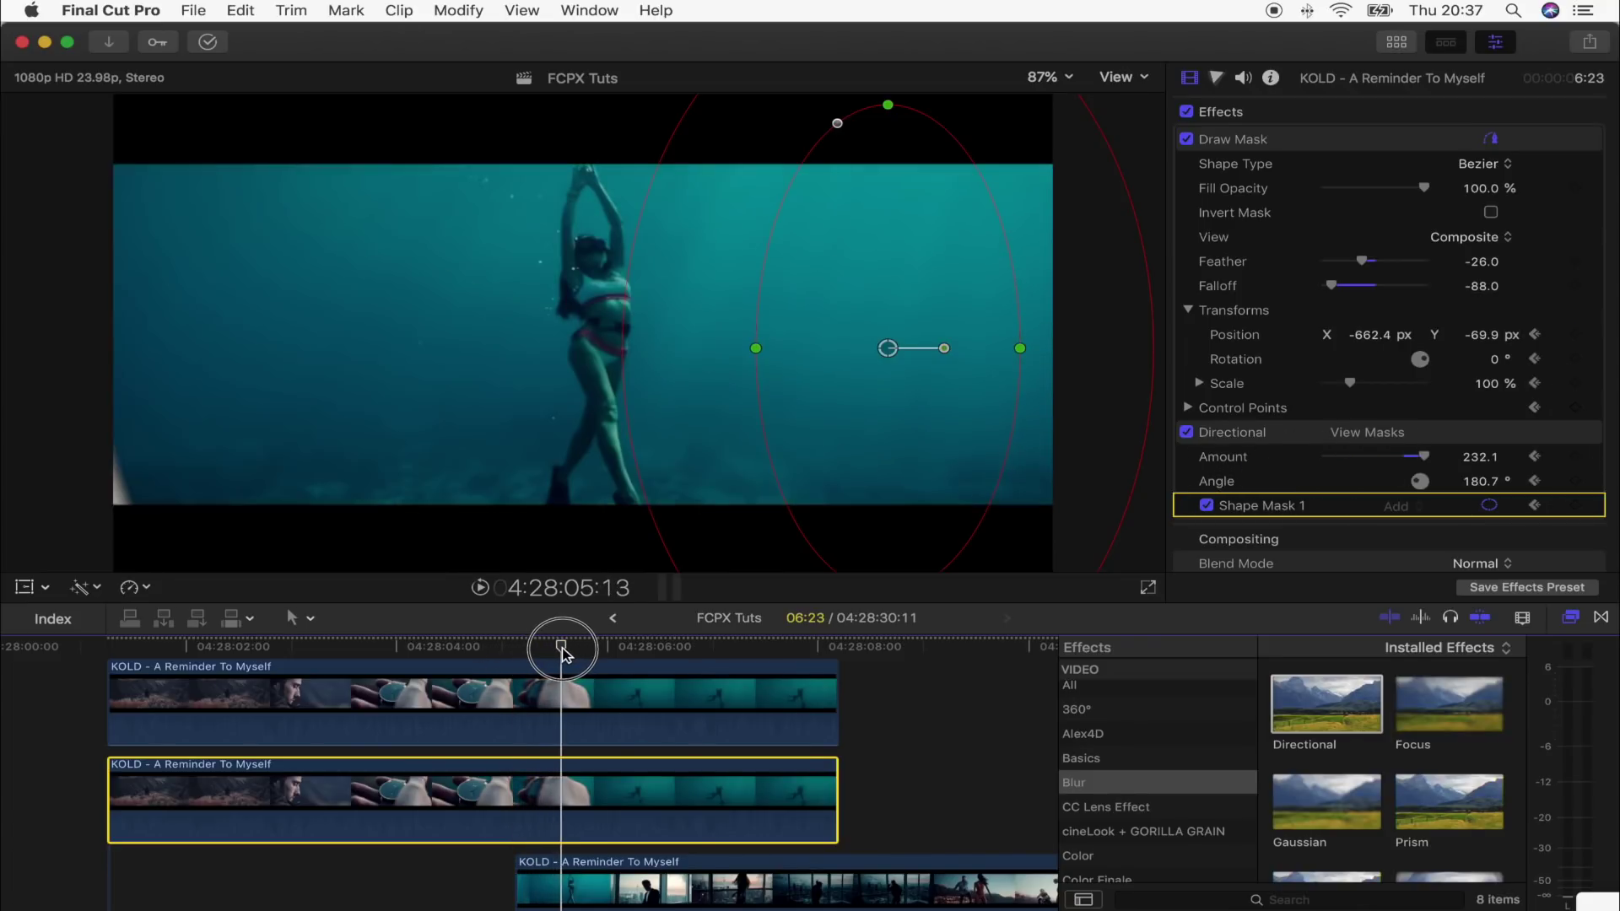
{"action": "left_click_drag", "start_coordinate": [884, 348], "coordinate": [503, 342]}
{"action": "left_click_drag", "start_coordinate": [250, 305], "coordinate": [195, 302]}
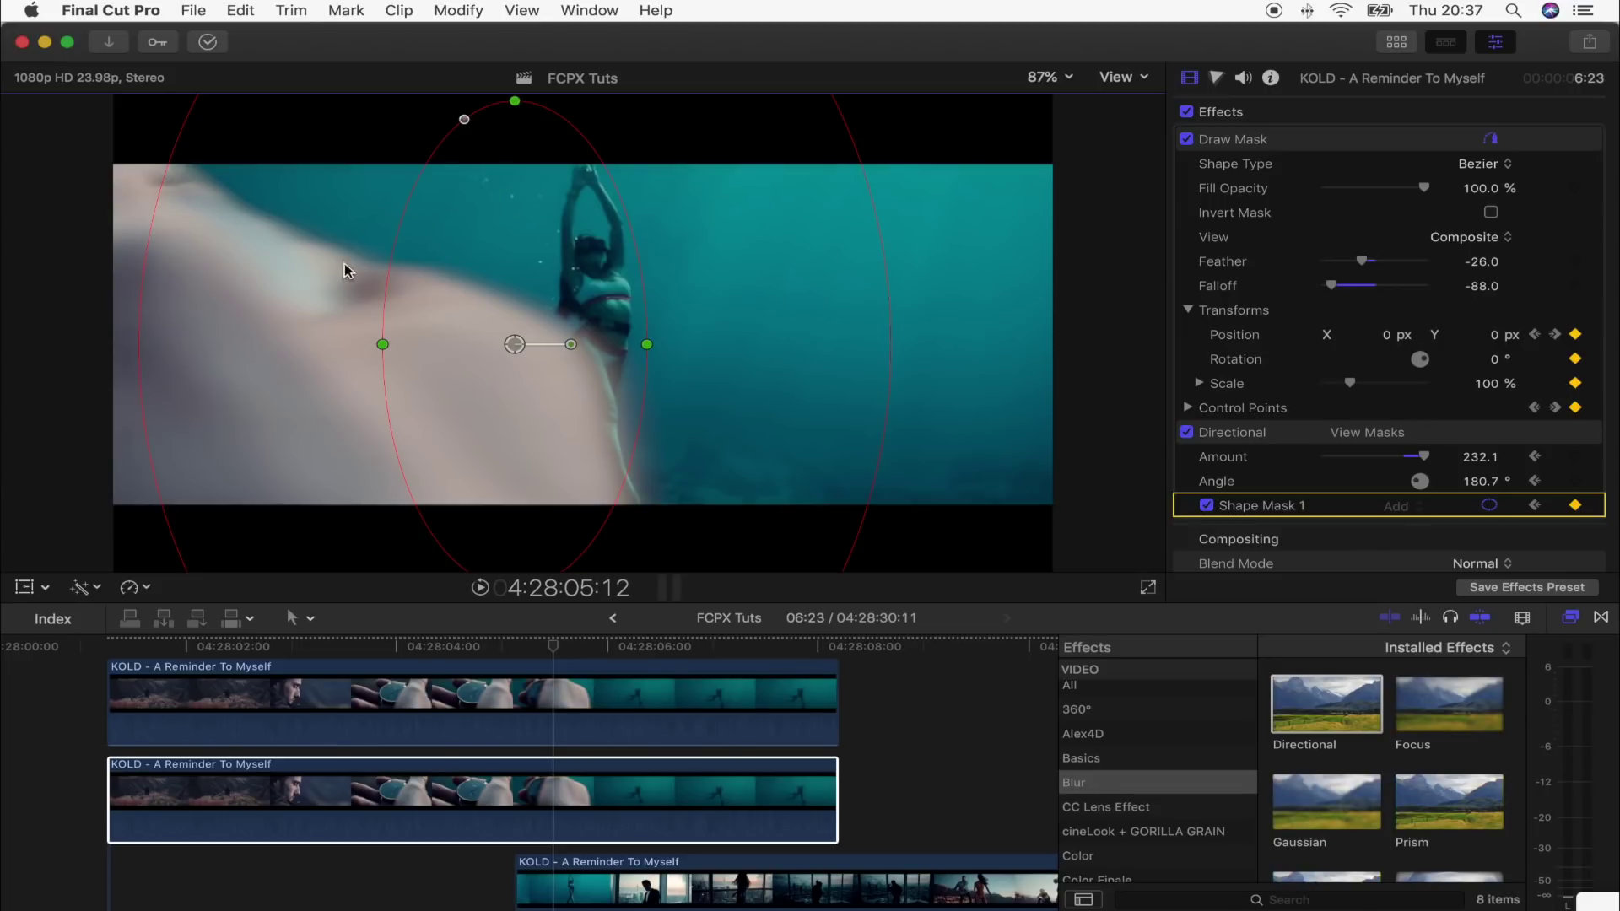
{"action": "left_click_drag", "start_coordinate": [379, 344], "coordinate": [268, 345]}
{"action": "key", "text": "Right"}
{"action": "left_click_drag", "start_coordinate": [512, 346], "coordinate": [142, 363]}
{"action": "key", "text": "Right"}
{"action": "key", "text": "Left"}
{"action": "key", "text": "Left"}
{"action": "key", "text": "Left"}
{"action": "key", "text": "Left"}
{"action": "key", "text": "Left"}
{"action": "key", "text": "Left"}
{"action": "key", "text": "Left"}
{"action": "key", "text": "Left"}
{"action": "key", "text": "Left"}
{"action": "key", "text": "Left"}
{"action": "key", "text": "Left"}
{"action": "key", "text": "Left"}
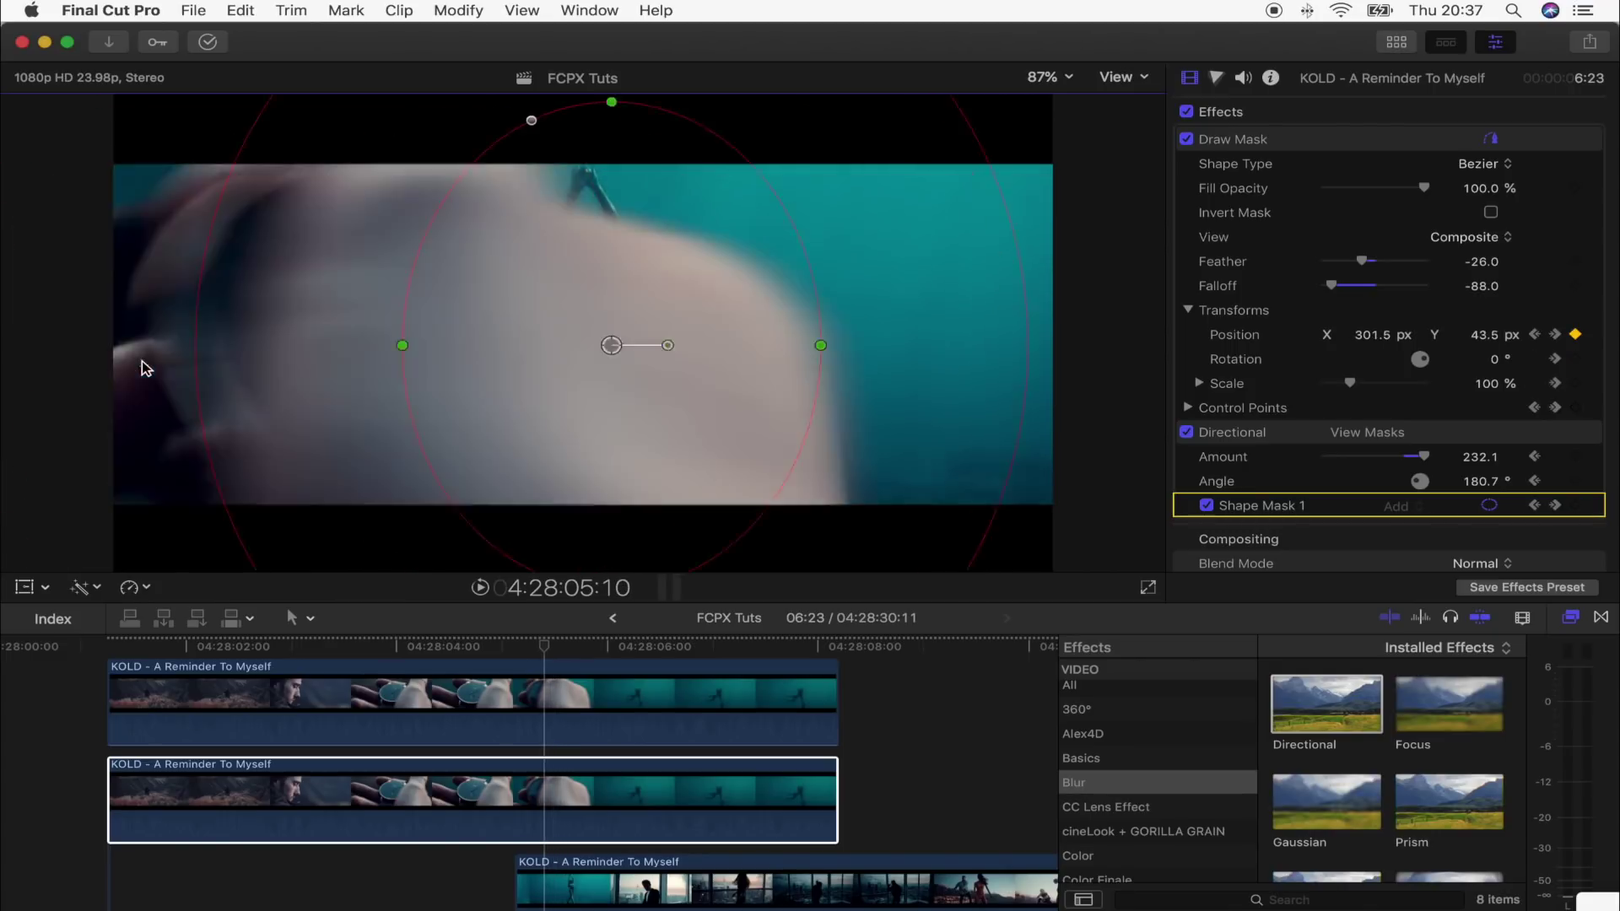
- Play back the blurred hand transition full screen from 04:28:04:14
{"action": "left_click", "coordinate": [535, 650]}
{"action": "left_click_drag", "start_coordinate": [536, 654], "coordinate": [461, 650]}
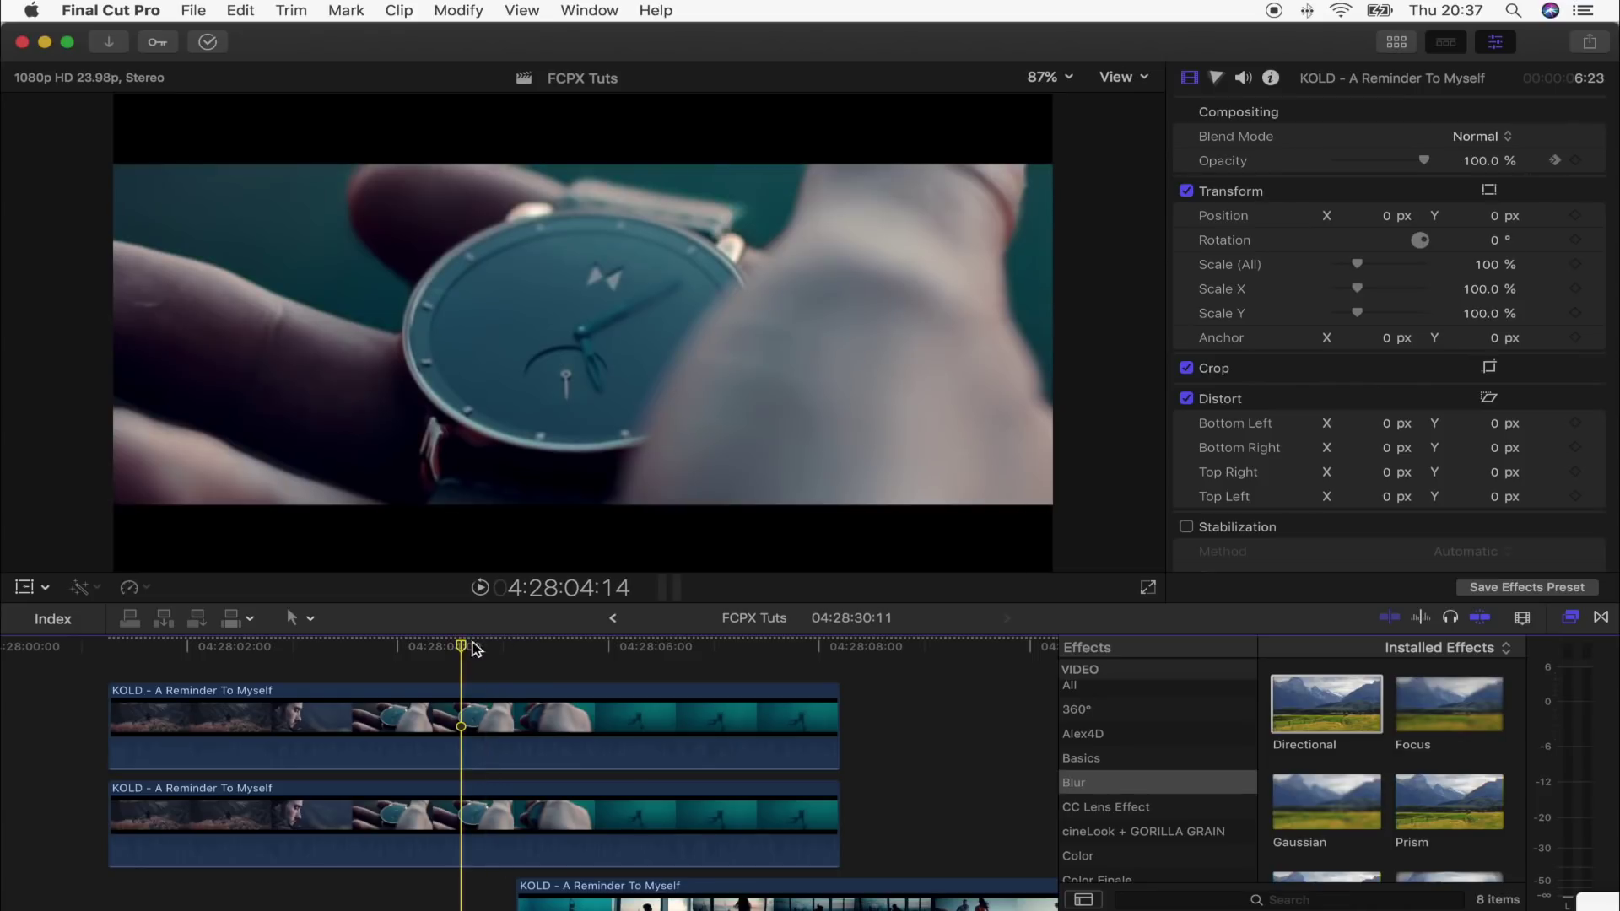
{"action": "key", "text": "super+shift+f"}
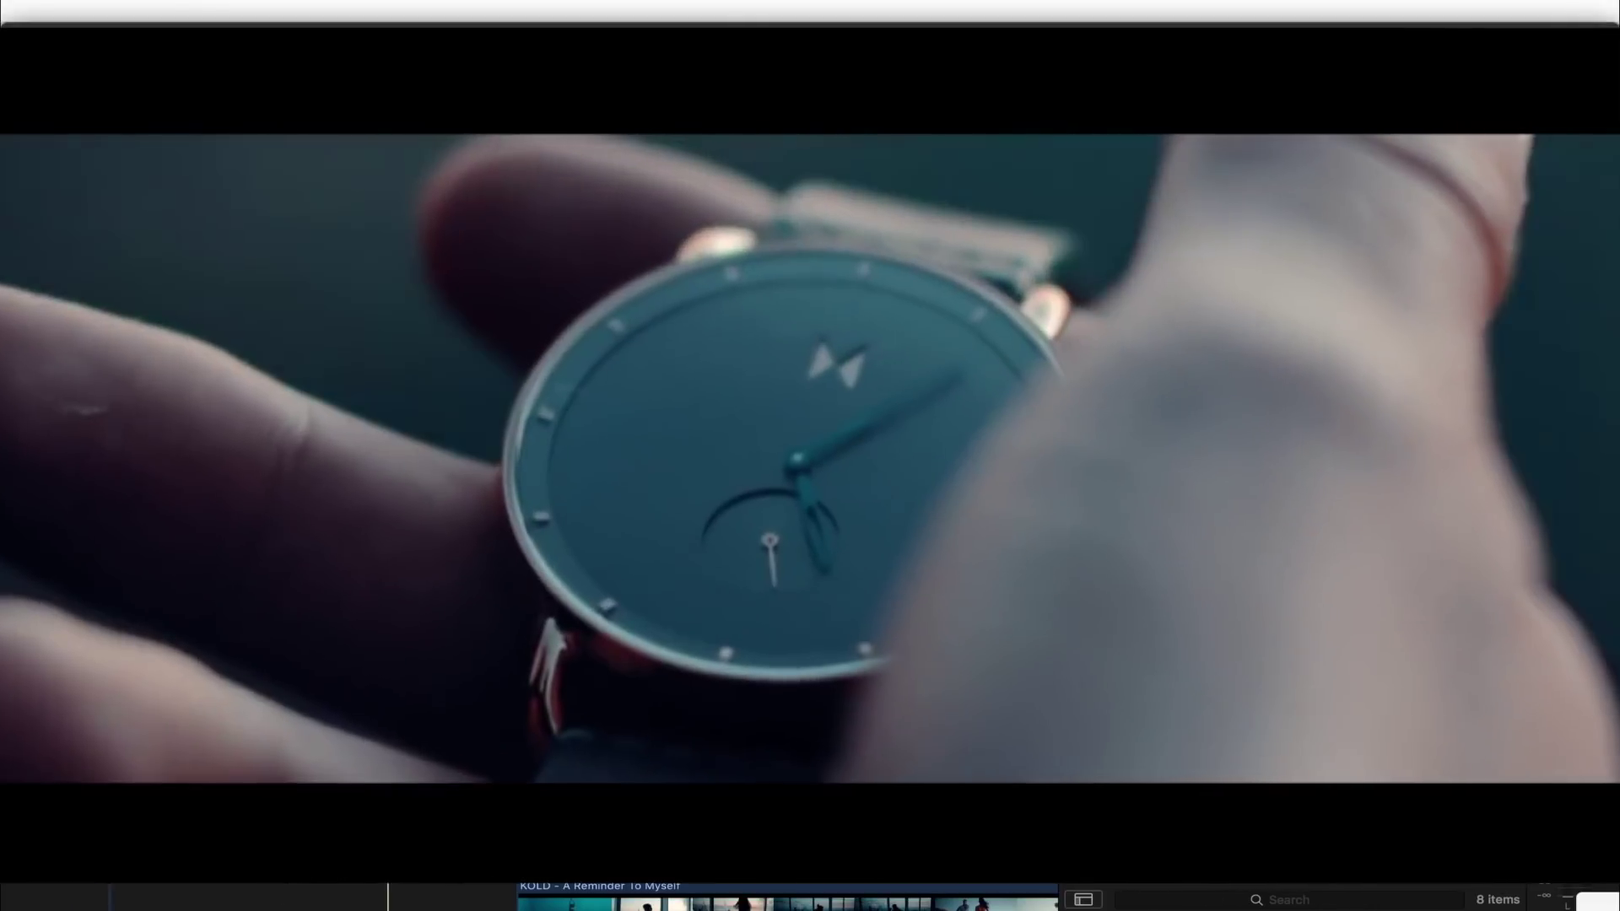